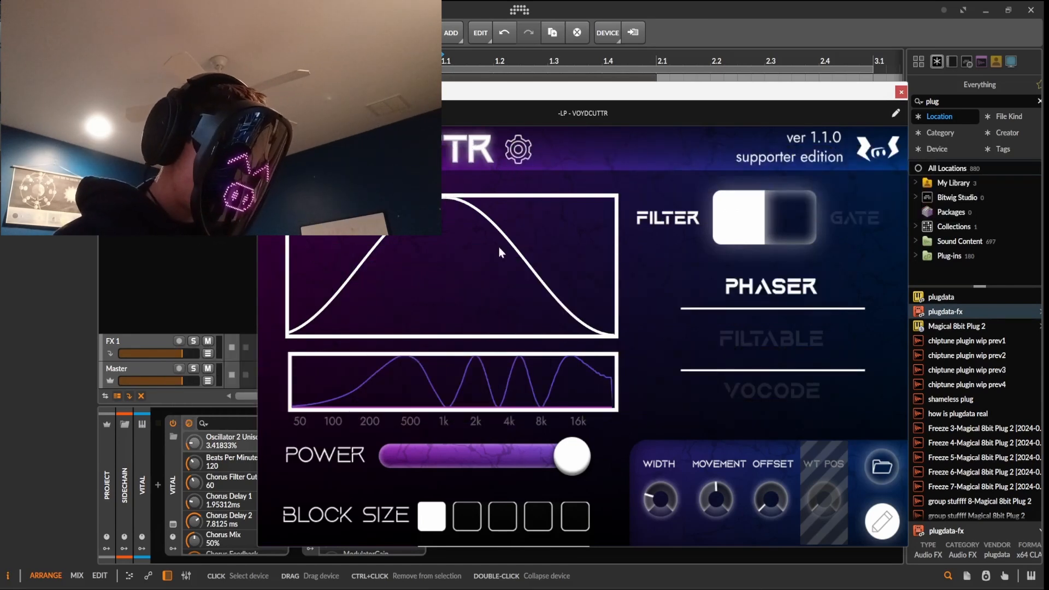
# Move the VOYDCUTTR window up and slightly left to expose more device parameters below it
pyautogui.moveTo(716, 99); pyautogui.dragTo(706, 71)
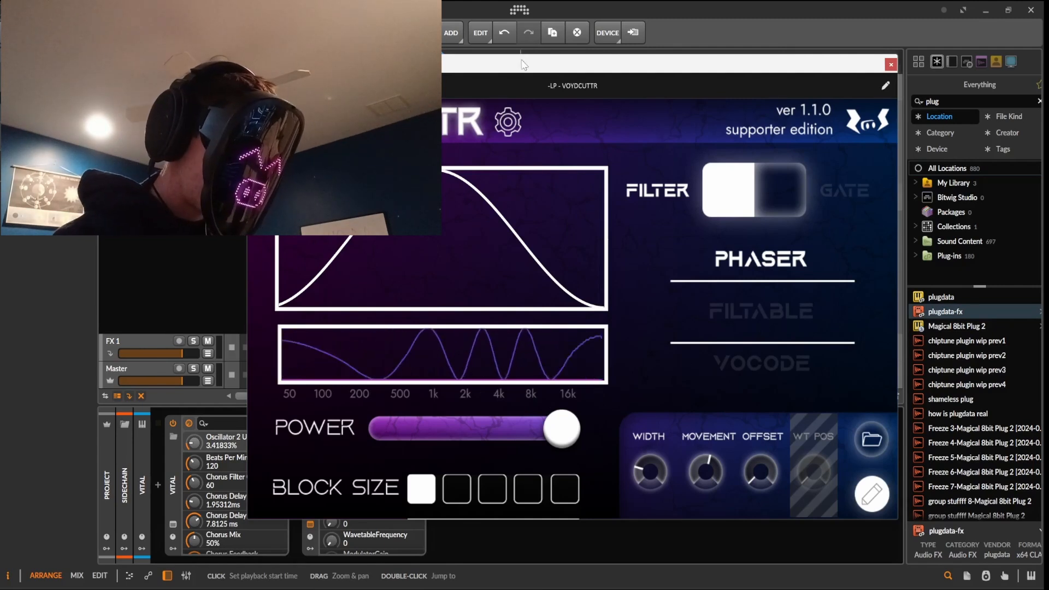
# Switch VOYDCUTTR's frequency scaling to Linear
pyautogui.click(508, 121)
pyautogui.click(536, 239)
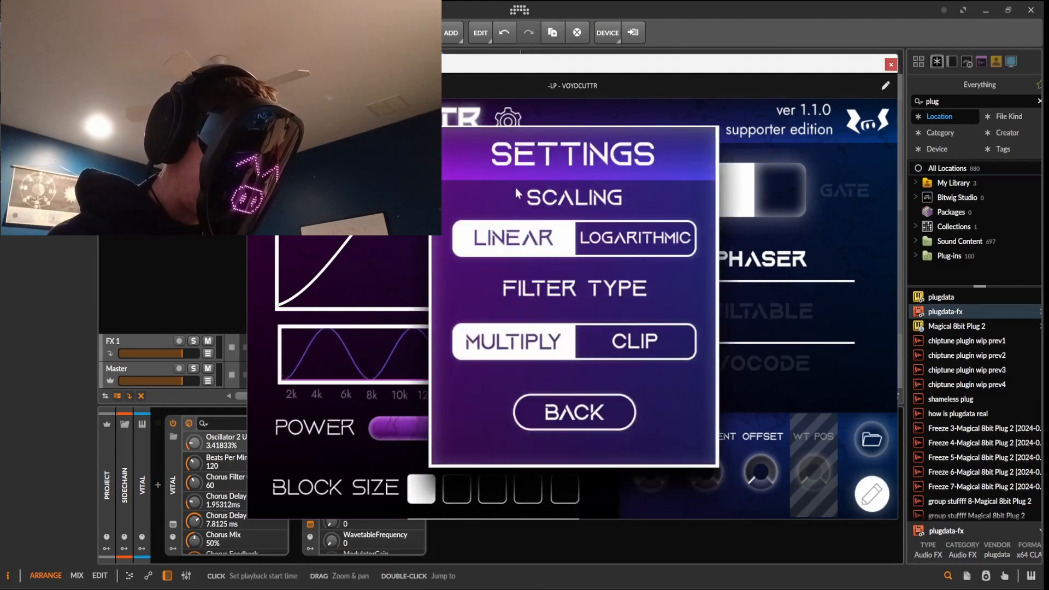
pyautogui.click(613, 411)
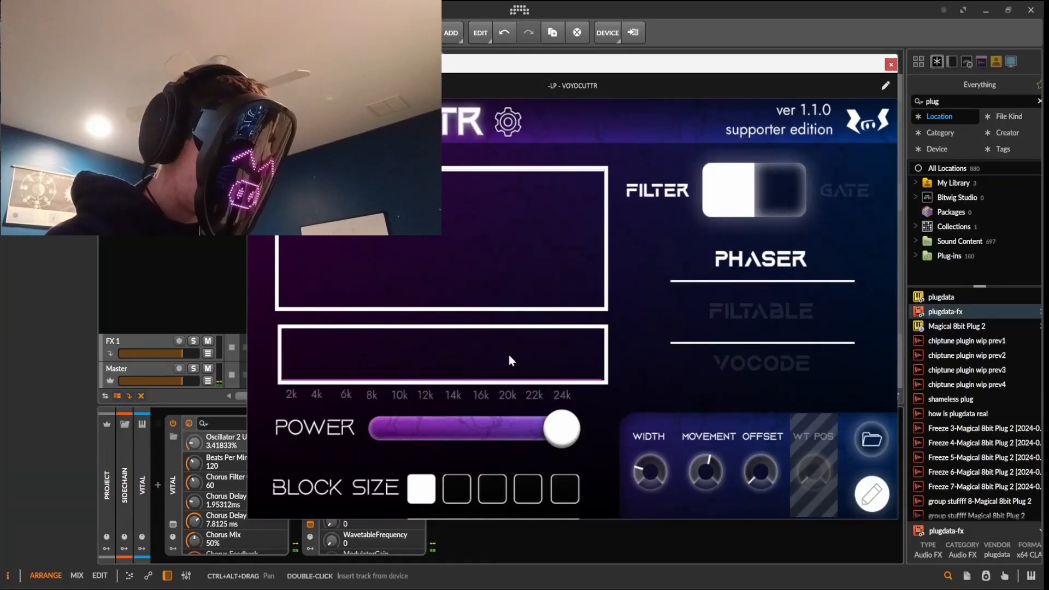
# Return the frequency scaling to Logarithmic so the axis reads 50 Hz to 16k
pyautogui.click(498, 131)
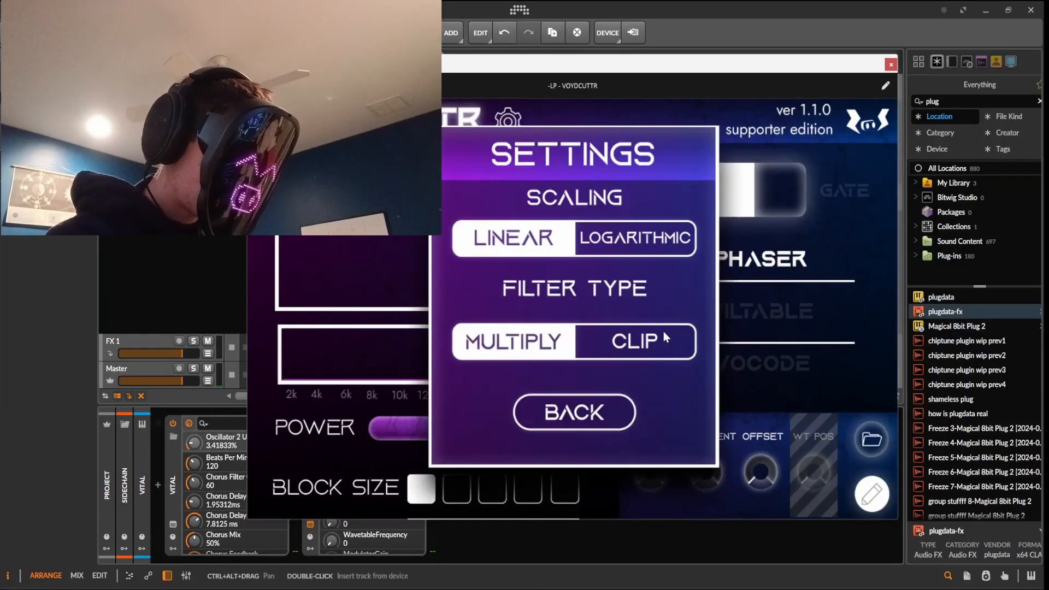
pyautogui.click(645, 244)
pyautogui.click(604, 418)
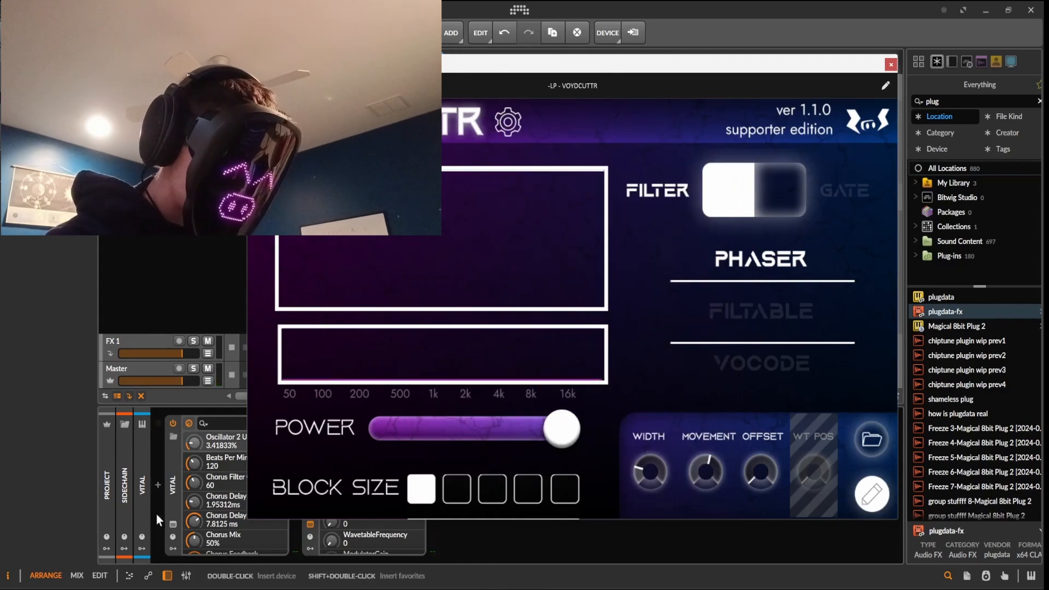
# Set Vital's master volume to about -6 dB and close its window
pyautogui.click(169, 522)
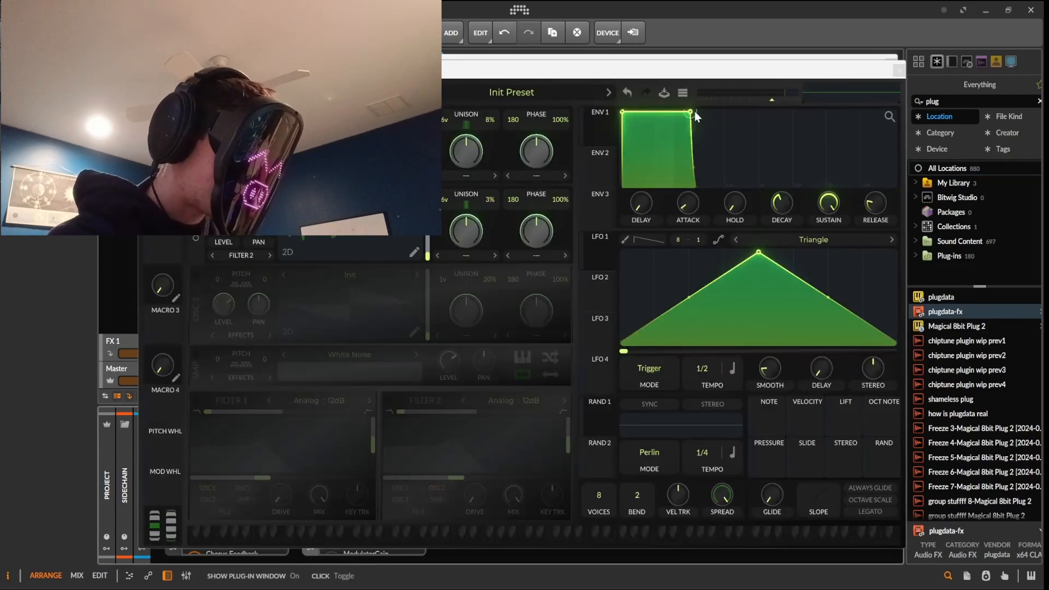
pyautogui.moveTo(769, 97); pyautogui.dragTo(755, 98)
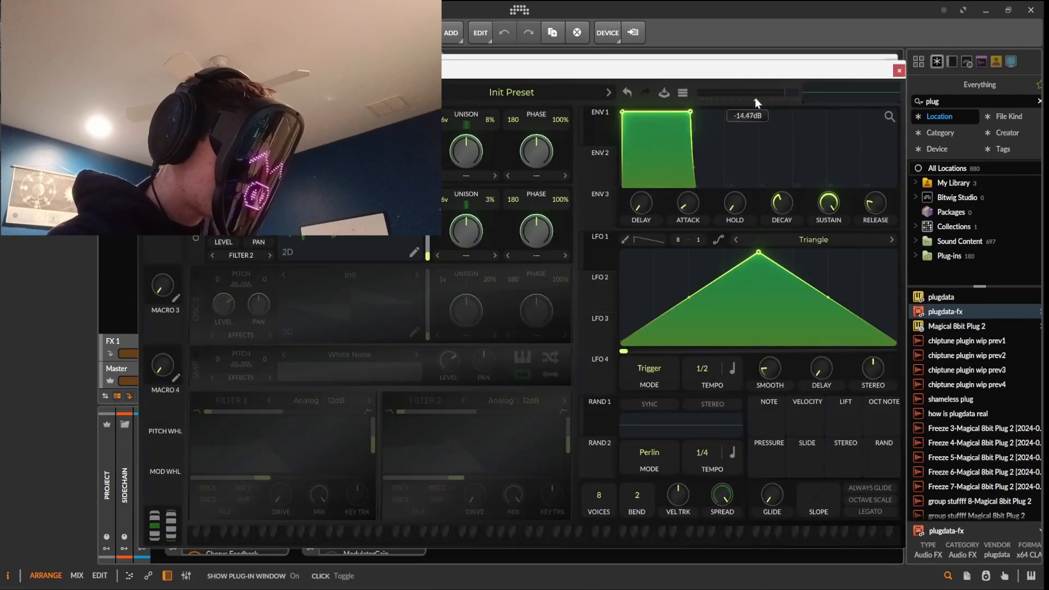
pyautogui.click(898, 71)
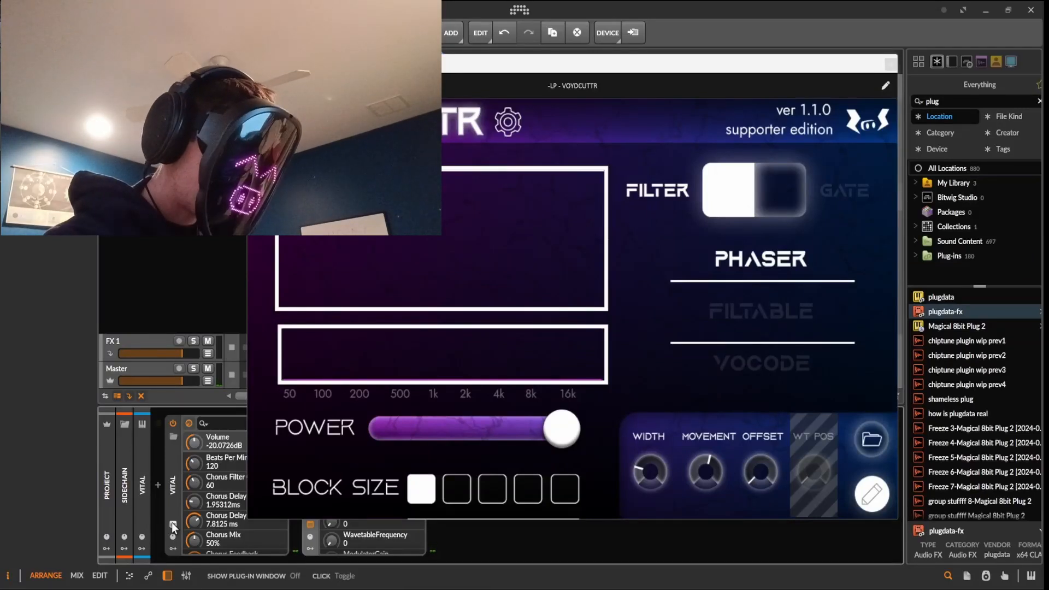
pyautogui.click(172, 524)
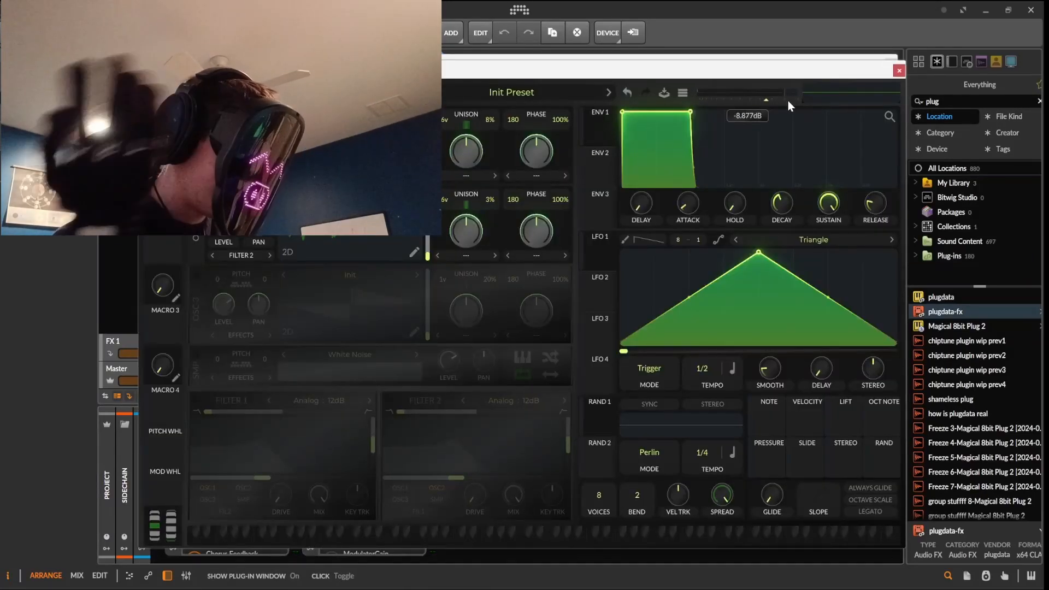
pyautogui.moveTo(788, 101); pyautogui.dragTo(773, 98)
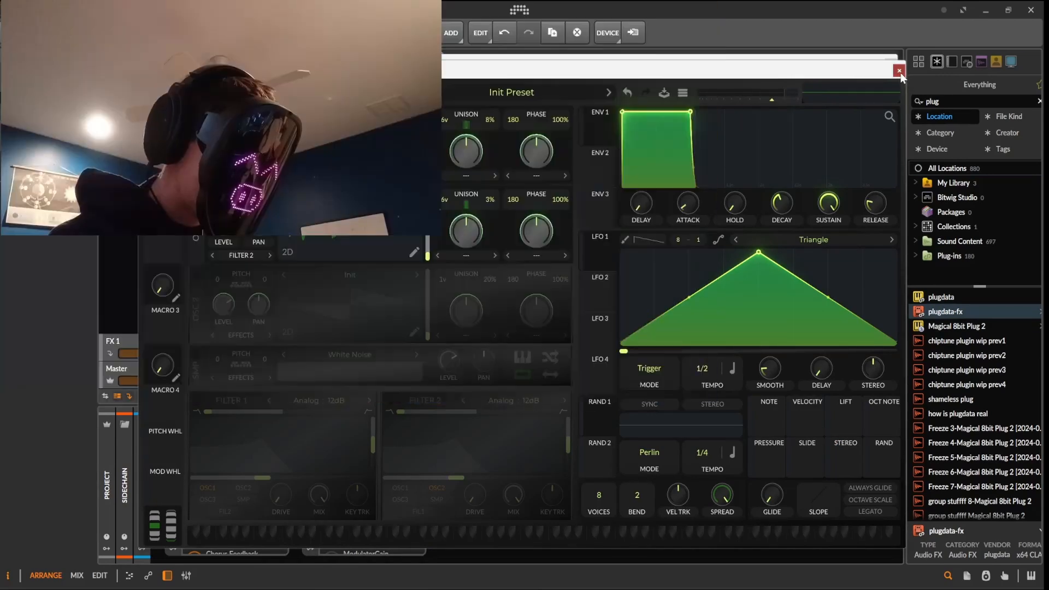
pyautogui.click(898, 71)
# Draw a VOYDCUTTR curve that stays flat through the mids and drops sharply between 4k and 8k
pyautogui.moveTo(448, 240)
pyautogui.mouseDown()
pyautogui.moveTo(332, 282)
pyautogui.moveTo(379, 268)
pyautogui.mouseUp()
pyautogui.moveTo(710, 464)
pyautogui.mouseDown()
pyautogui.moveTo(684, 536)
pyautogui.moveTo(702, 445)
pyautogui.moveTo(645, 533)
pyautogui.mouseUp()
pyautogui.moveTo(544, 306)
pyautogui.mouseDown()
pyautogui.moveTo(431, 268)
pyautogui.moveTo(263, 313)
pyautogui.mouseUp()
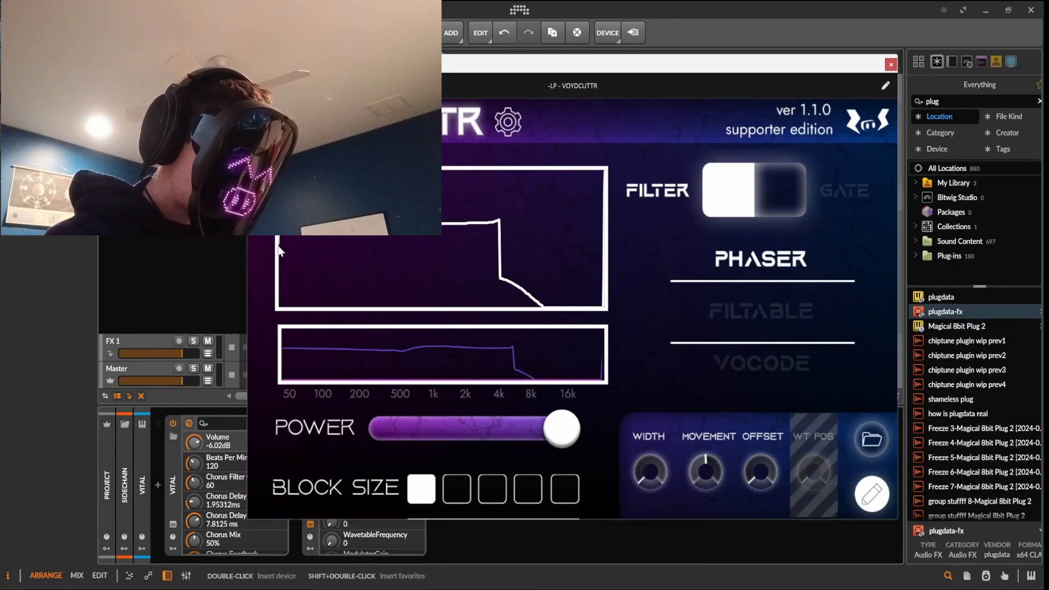
# Under Linear scaling, redraw the VOYDCUTTR curve as a low-end hump dropping to a low shelf
pyautogui.click(507, 121)
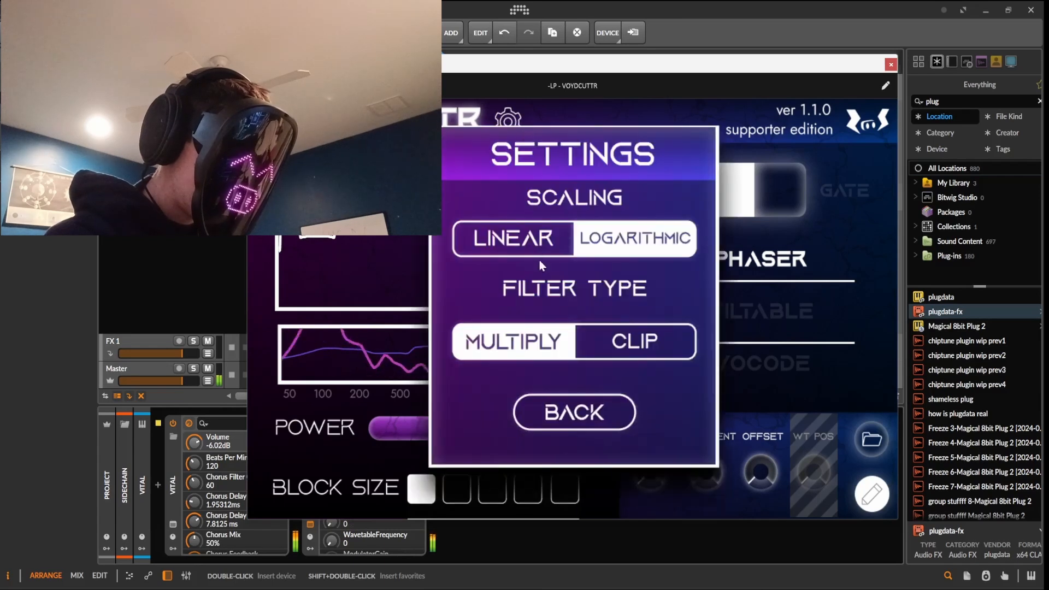
pyautogui.click(524, 240)
pyautogui.click(574, 412)
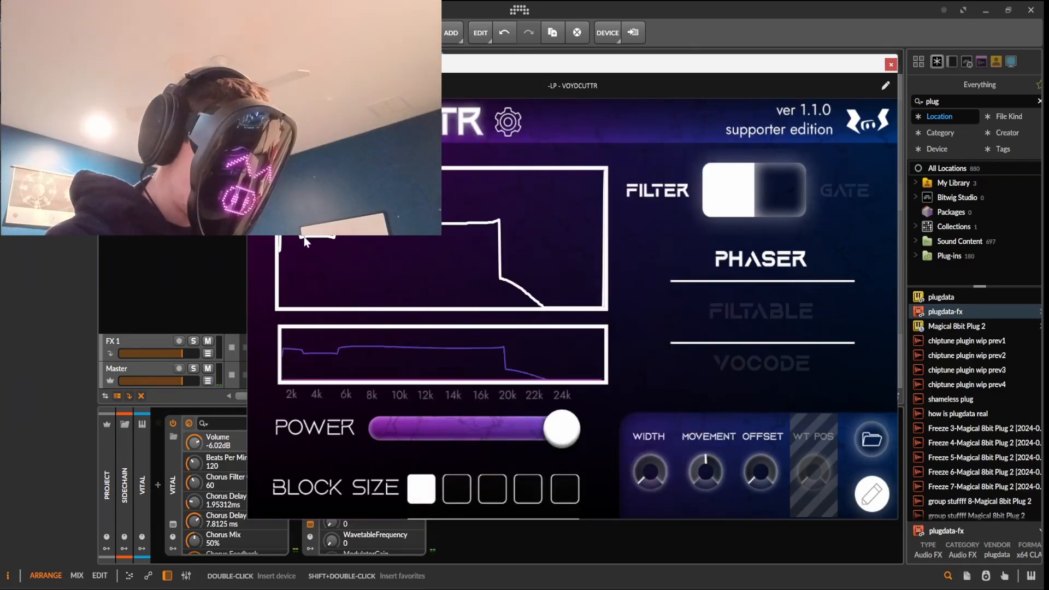
pyautogui.moveTo(304, 241); pyautogui.dragTo(522, 299)
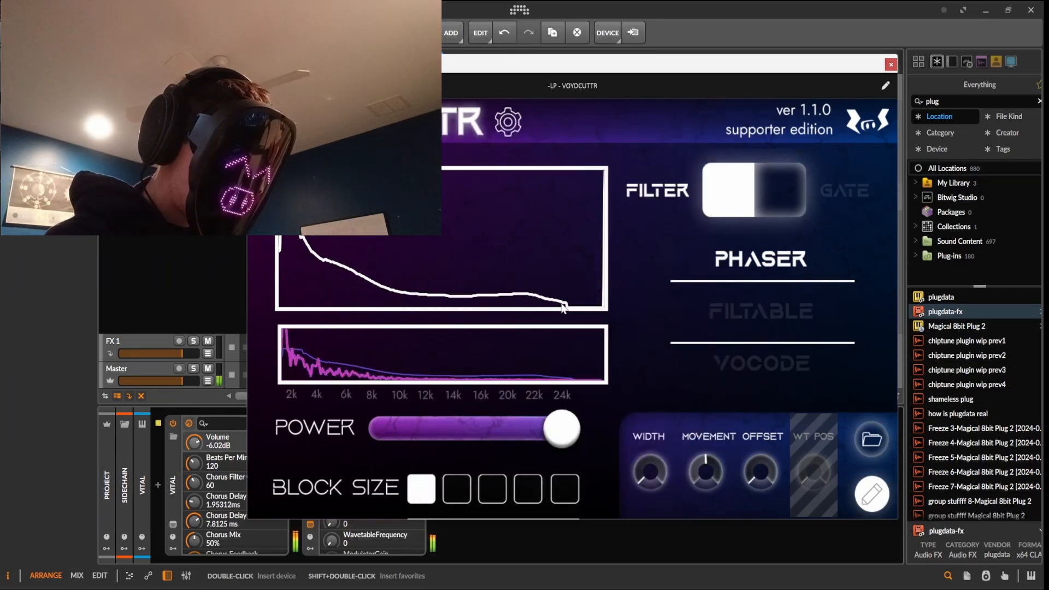
pyautogui.moveTo(417, 252)
pyautogui.mouseDown()
pyautogui.moveTo(325, 240)
pyautogui.moveTo(291, 280)
pyautogui.mouseUp()
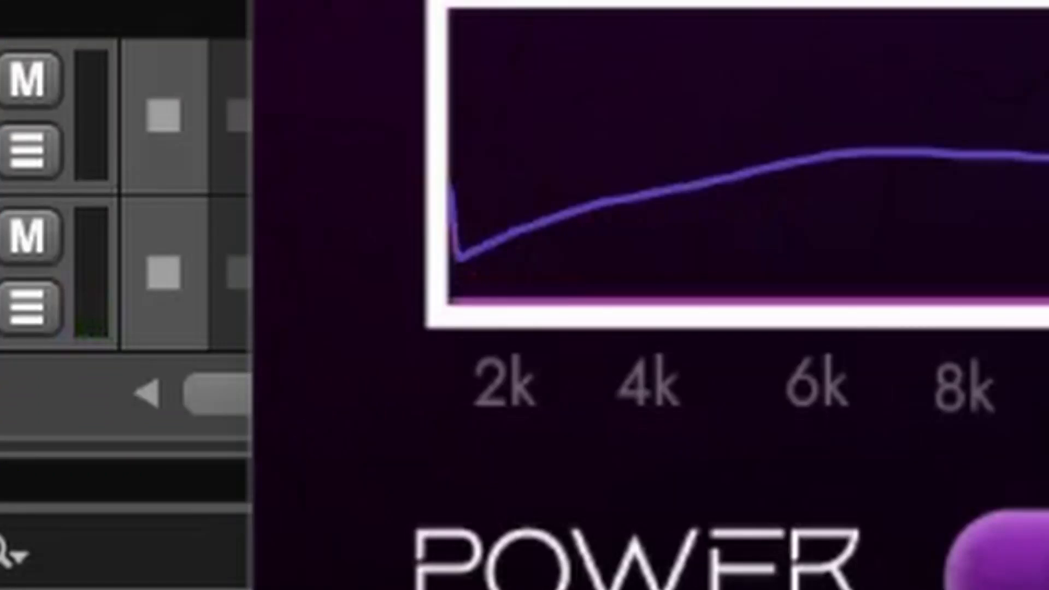
# Restore Logarithmic scaling, lower the plugin window and select the Vital #1 clip
pyautogui.click(653, 253)
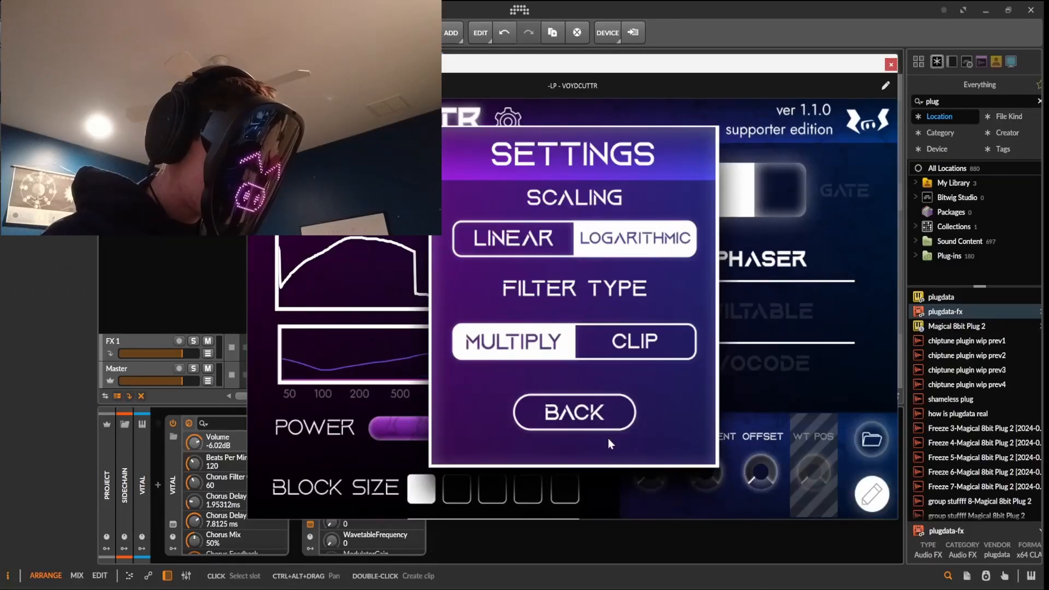
pyautogui.click(607, 427)
pyautogui.moveTo(488, 70); pyautogui.dragTo(493, 225)
pyautogui.click(486, 163)
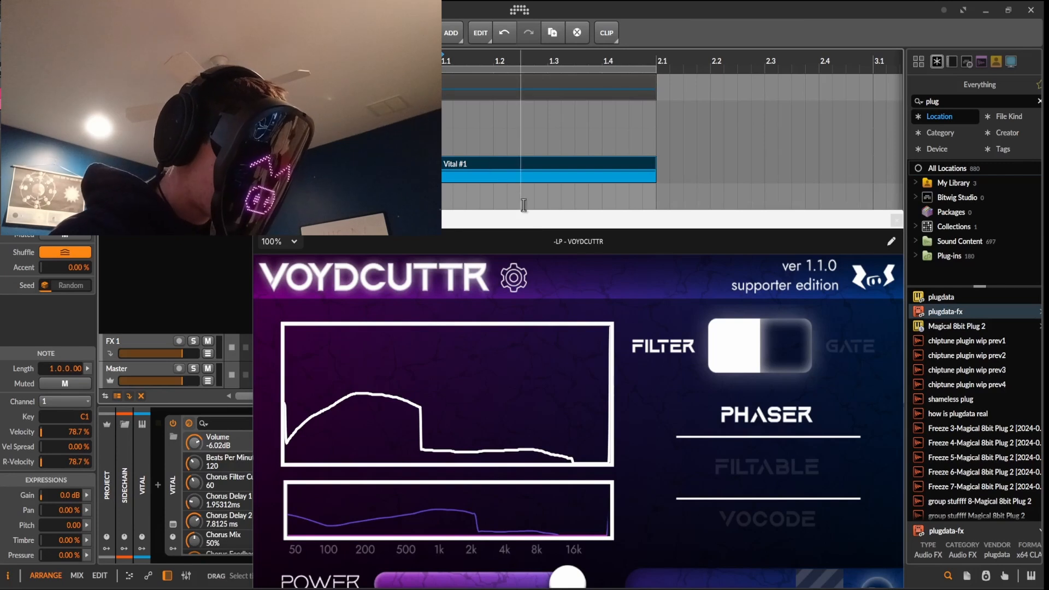
# Raise the plugin window and draw a stepped band-pass shape ending near 8k with a small low-end tail
pyautogui.moveTo(562, 220); pyautogui.dragTo(564, 72)
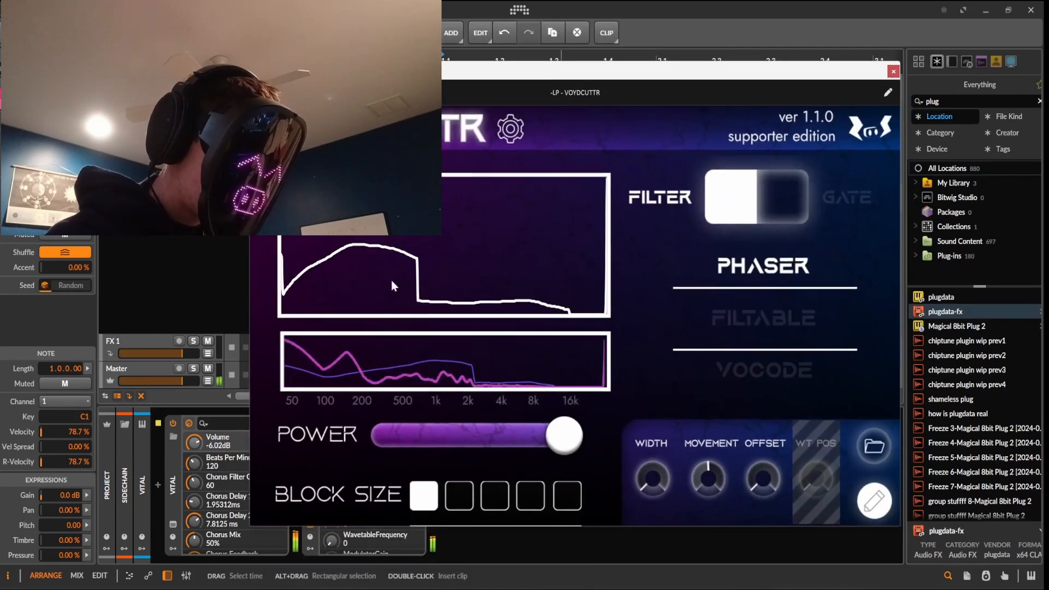
pyautogui.moveTo(391, 280)
pyautogui.mouseDown()
pyautogui.moveTo(407, 236)
pyautogui.moveTo(498, 224)
pyautogui.moveTo(310, 244)
pyautogui.moveTo(303, 336)
pyautogui.moveTo(333, 347)
pyautogui.moveTo(377, 417)
pyautogui.moveTo(307, 222)
pyautogui.moveTo(378, 239)
pyautogui.moveTo(297, 254)
pyautogui.moveTo(639, 322)
pyautogui.moveTo(519, 273)
pyautogui.moveTo(445, 210)
pyautogui.moveTo(459, 262)
pyautogui.moveTo(492, 241)
pyautogui.moveTo(564, 311)
pyautogui.moveTo(356, 416)
pyautogui.moveTo(421, 421)
pyautogui.moveTo(273, 208)
pyautogui.moveTo(558, 434)
pyautogui.moveTo(625, 365)
pyautogui.moveTo(538, 399)
pyautogui.mouseUp()
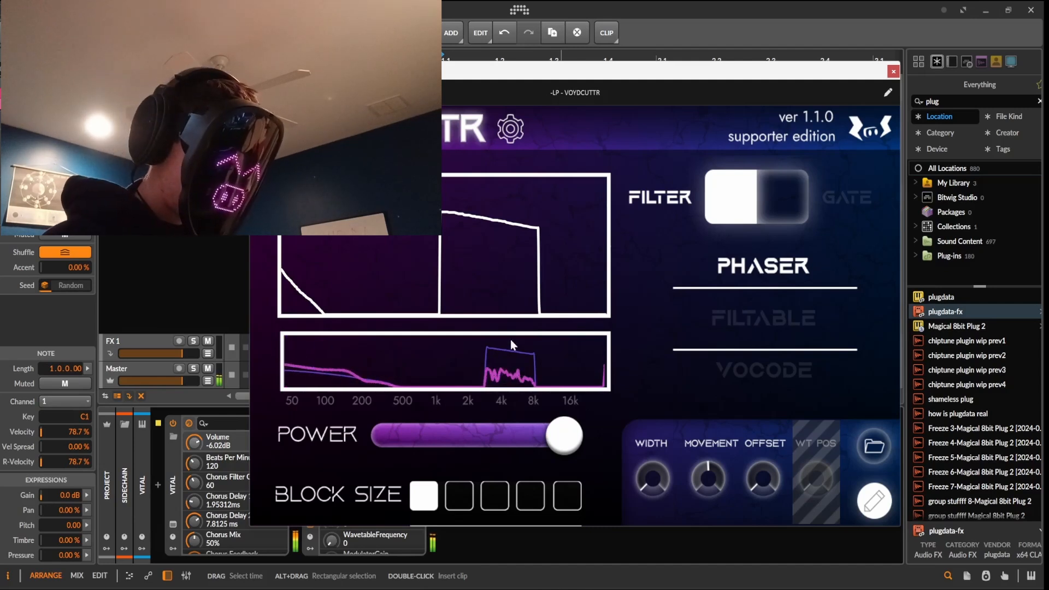
pyautogui.moveTo(480, 267)
pyautogui.mouseDown()
pyautogui.moveTo(275, 344)
pyautogui.moveTo(354, 257)
pyautogui.moveTo(377, 251)
pyautogui.moveTo(306, 243)
pyautogui.moveTo(273, 277)
pyautogui.moveTo(416, 252)
pyautogui.mouseUp()
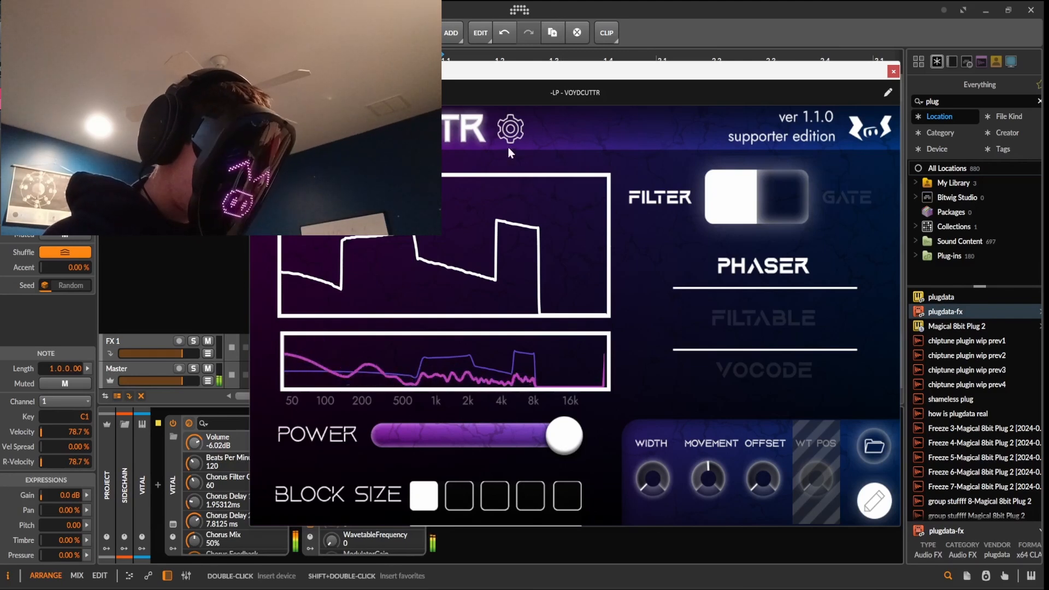
# Switch VOYDCUTTR to wavetable mode and load the VC Basic Shapes .wav from Good for Phaser
pyautogui.click(876, 506)
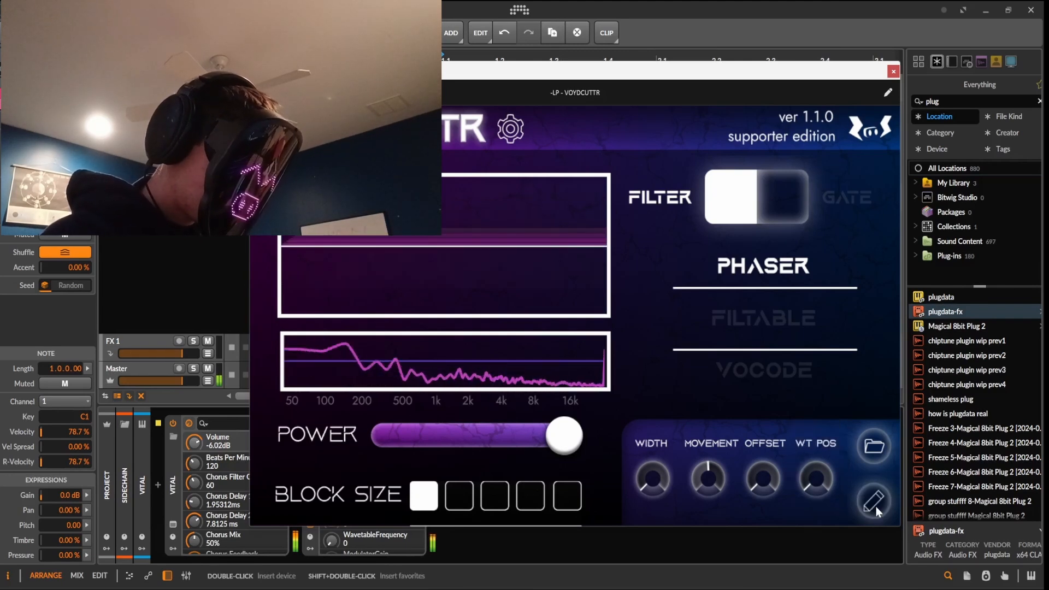
pyautogui.click(874, 447)
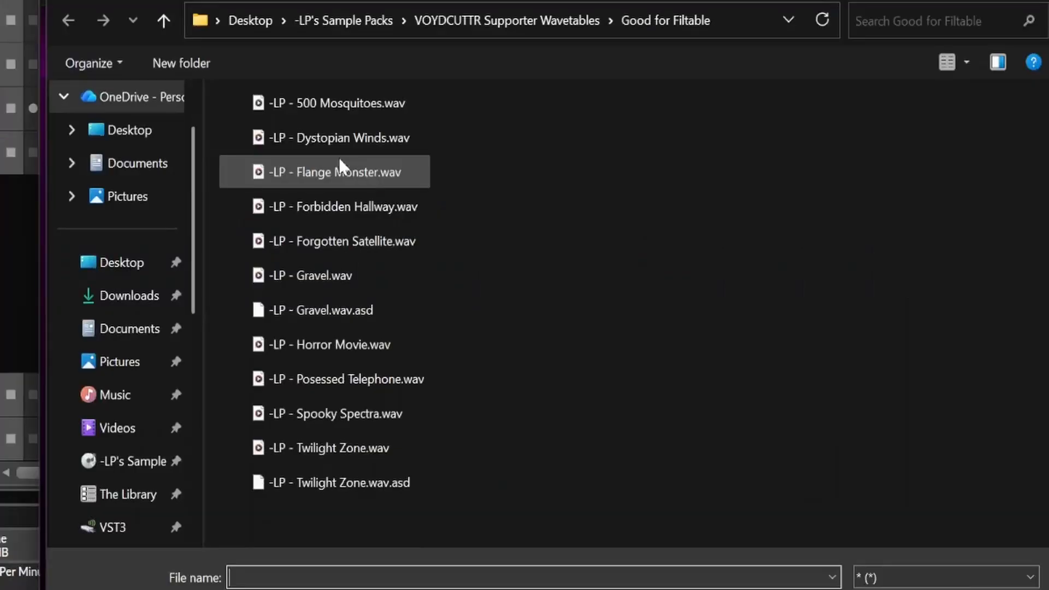
pyautogui.click(493, 21)
pyautogui.doubleClick(365, 157)
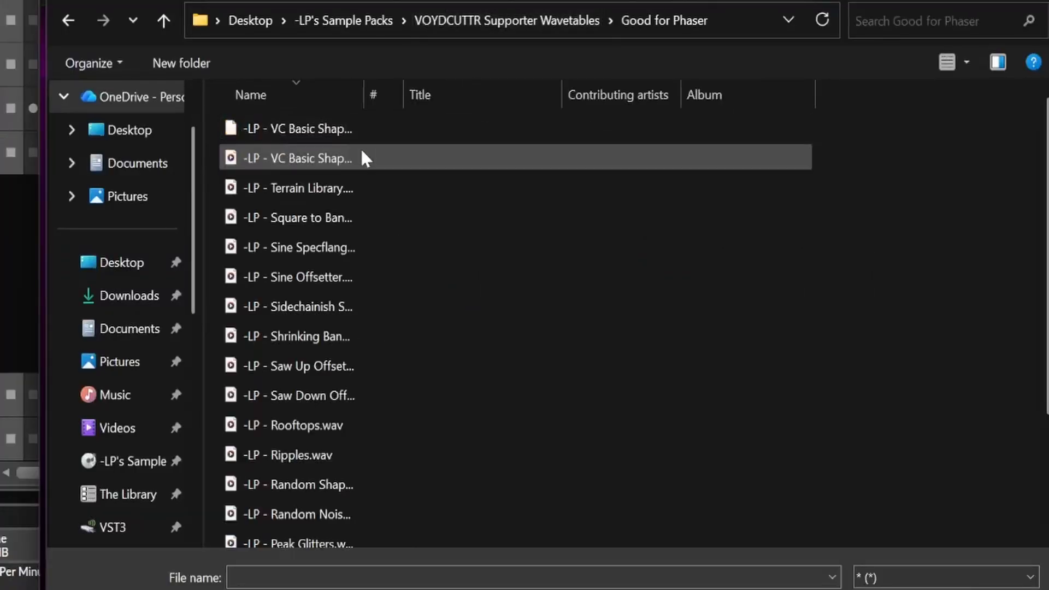
pyautogui.click(350, 132)
pyautogui.click(352, 158)
pyautogui.press('Return')
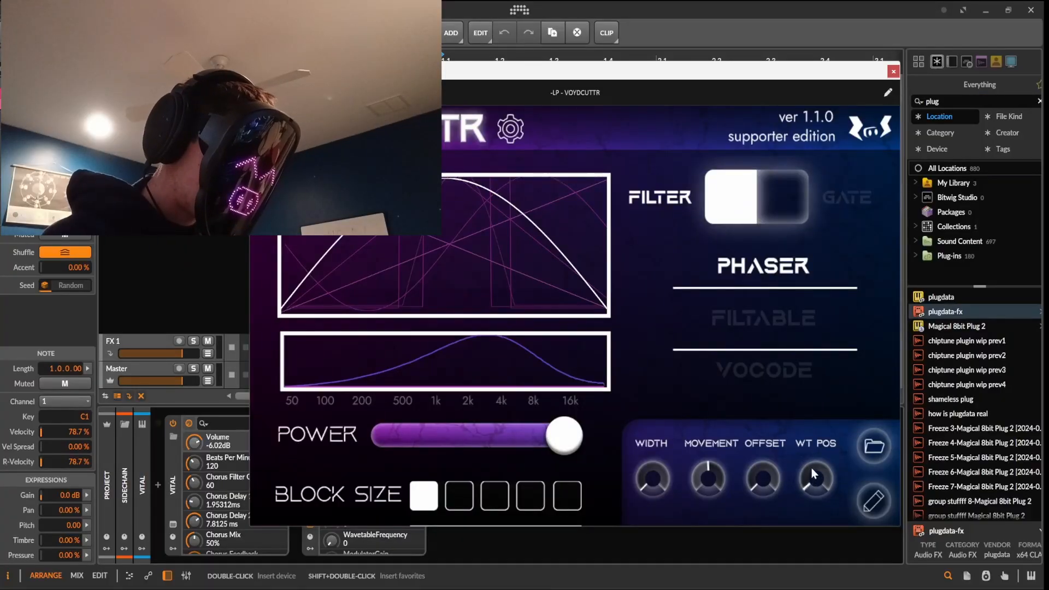
# Shift the wavetable position and set frequency scaling to Linear
pyautogui.moveTo(811, 468); pyautogui.dragTo(832, 404)
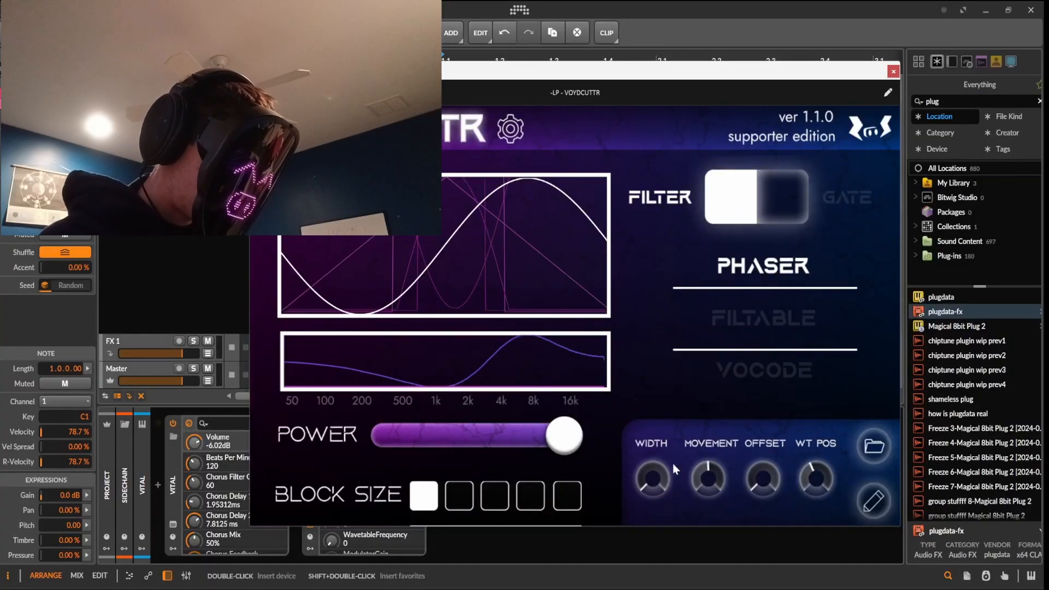
pyautogui.click(511, 125)
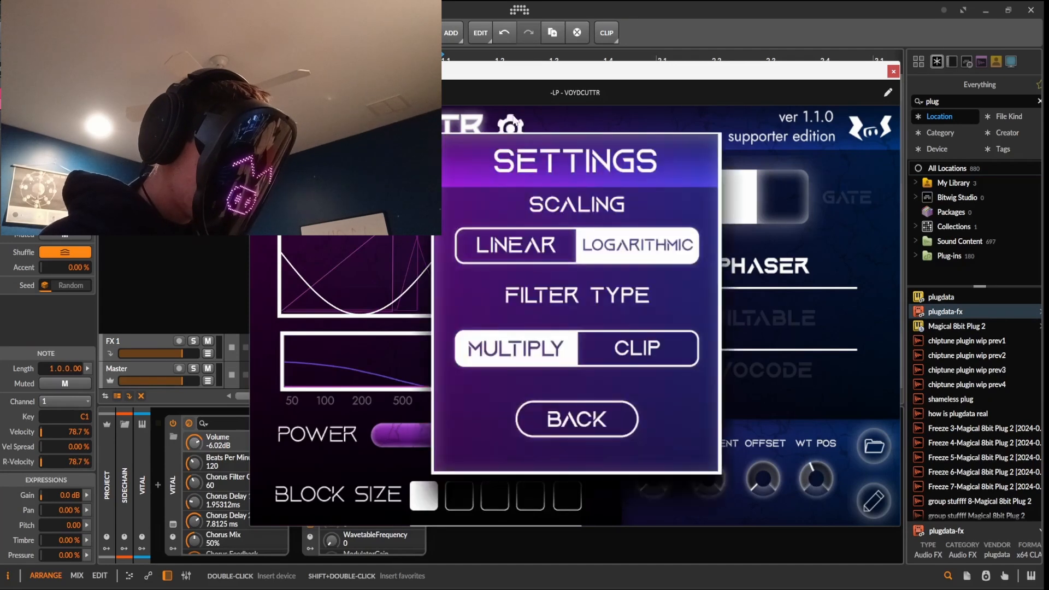
pyautogui.click(564, 246)
pyautogui.click(599, 432)
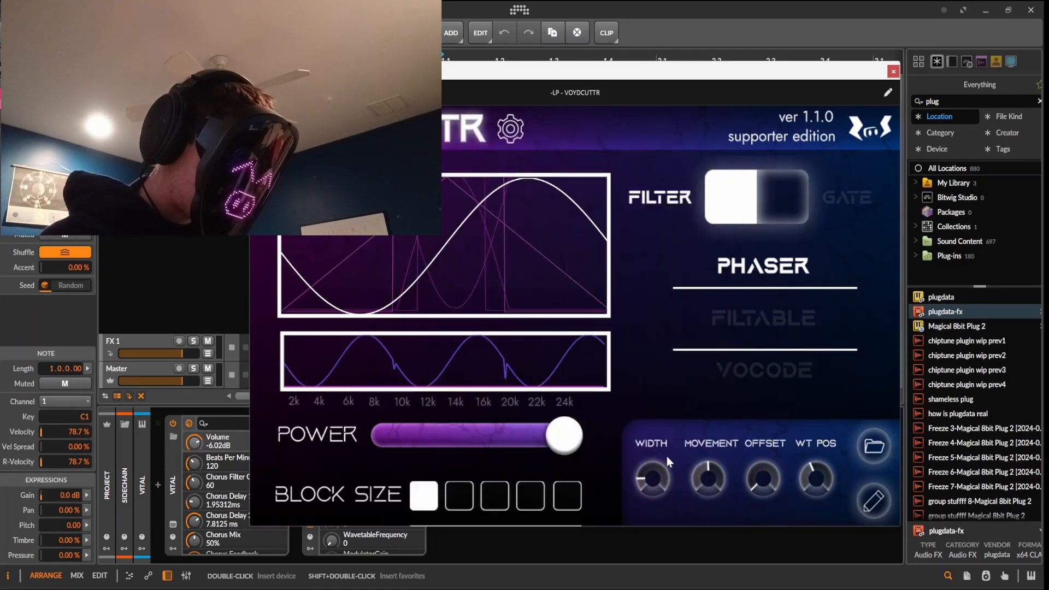
# Start playback and raise the movement amount, then ease it back down slightly
pyautogui.scroll(-1, 666, 457)
pyautogui.press('space')
pyautogui.scroll(1, 719, 463)
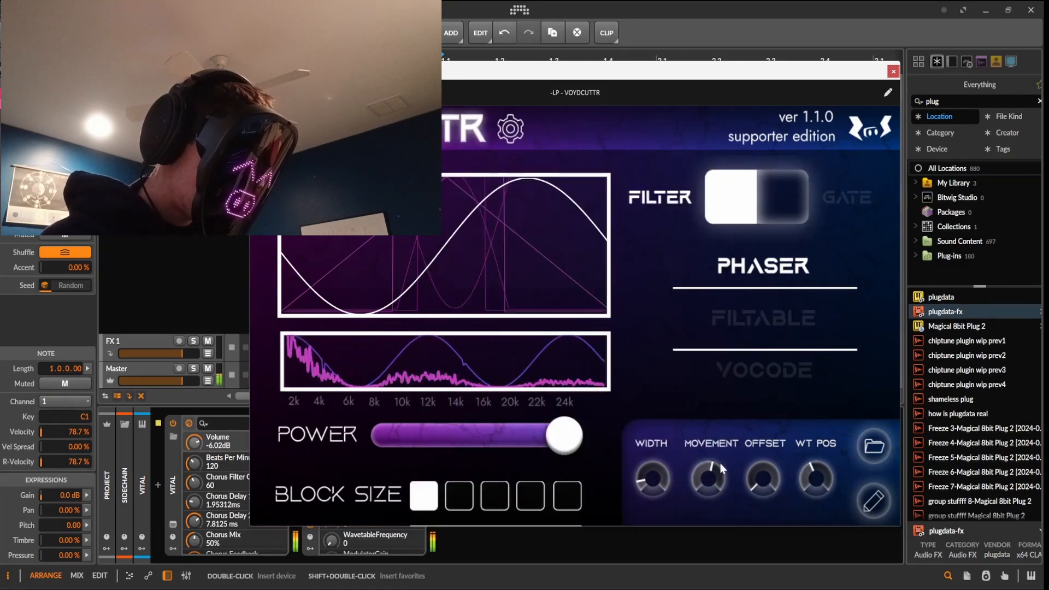
pyautogui.scroll(2, 664, 473)
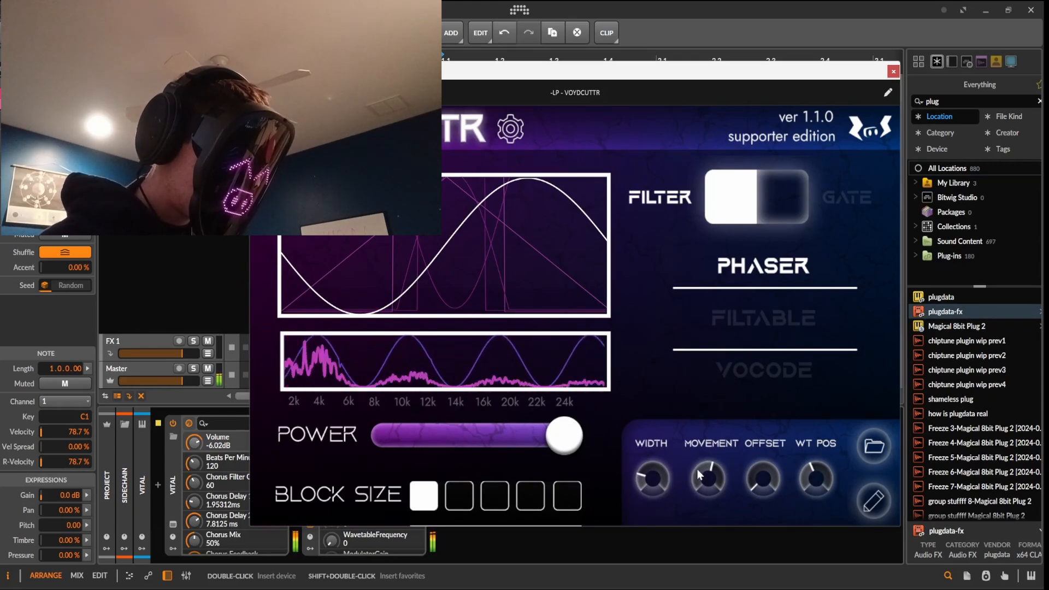
pyautogui.moveTo(696, 469)
pyautogui.mouseDown()
pyautogui.moveTo(690, 513)
pyautogui.moveTo(705, 456)
pyautogui.moveTo(695, 466)
pyautogui.mouseUp()
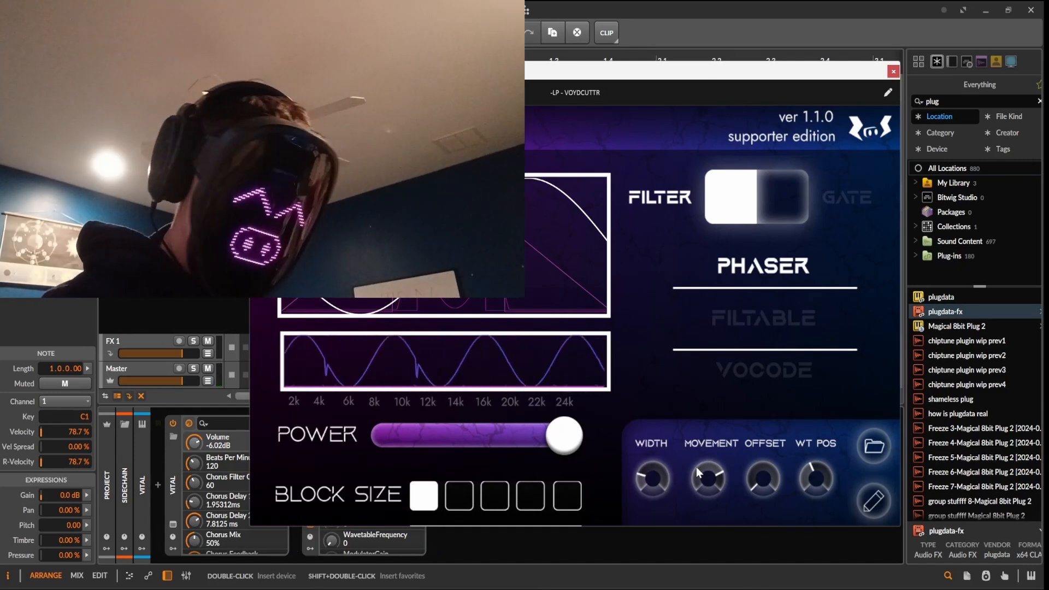
pyautogui.moveTo(717, 475); pyautogui.dragTo(713, 491)
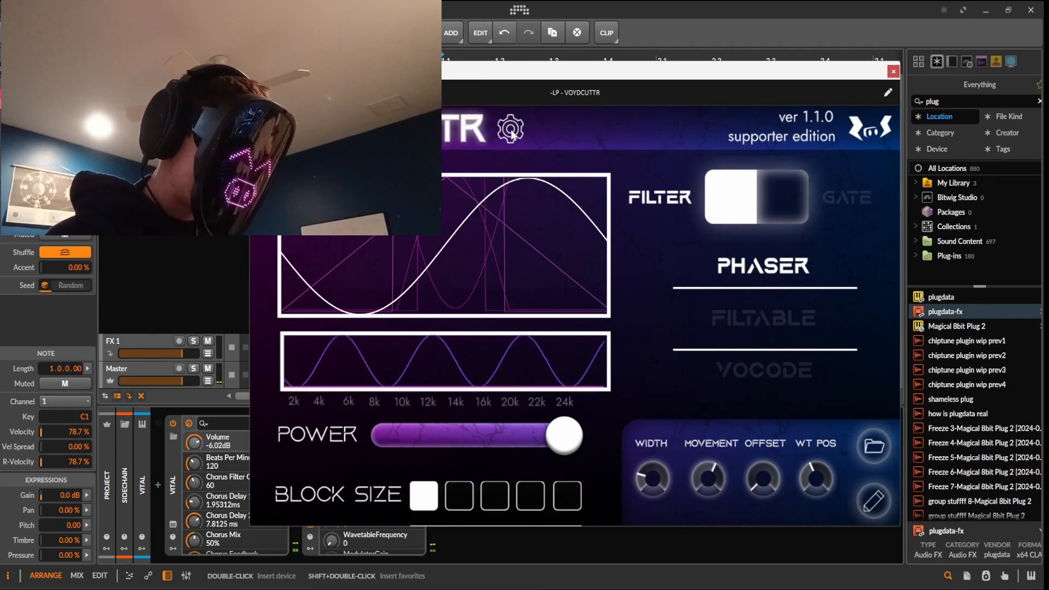
# Restore Logarithmic scaling, showing repeating filter peaks from 50 Hz to 16k
pyautogui.click(511, 131)
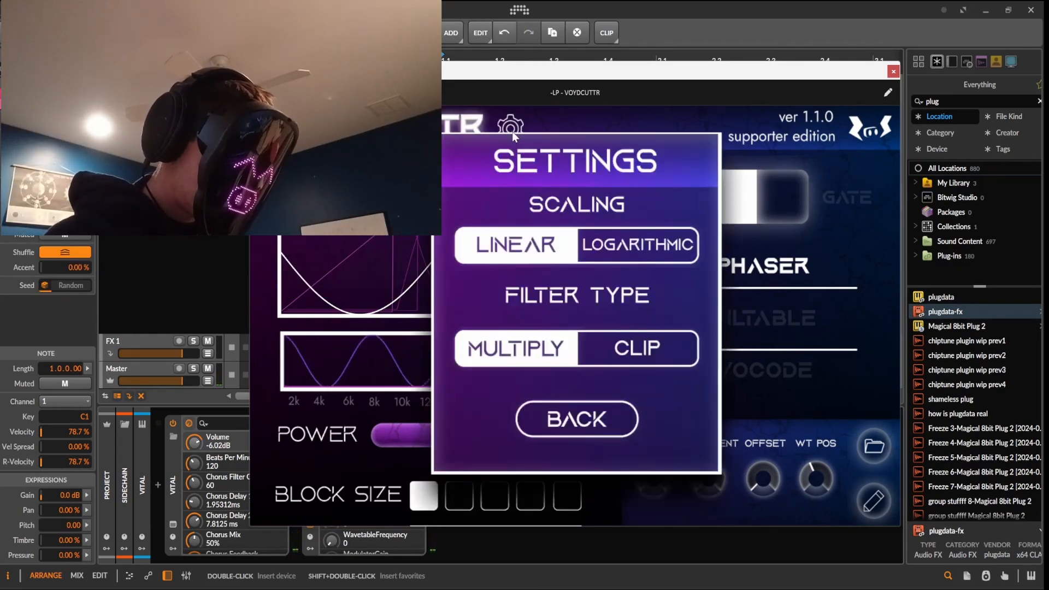
pyautogui.click(652, 257)
pyautogui.click(612, 417)
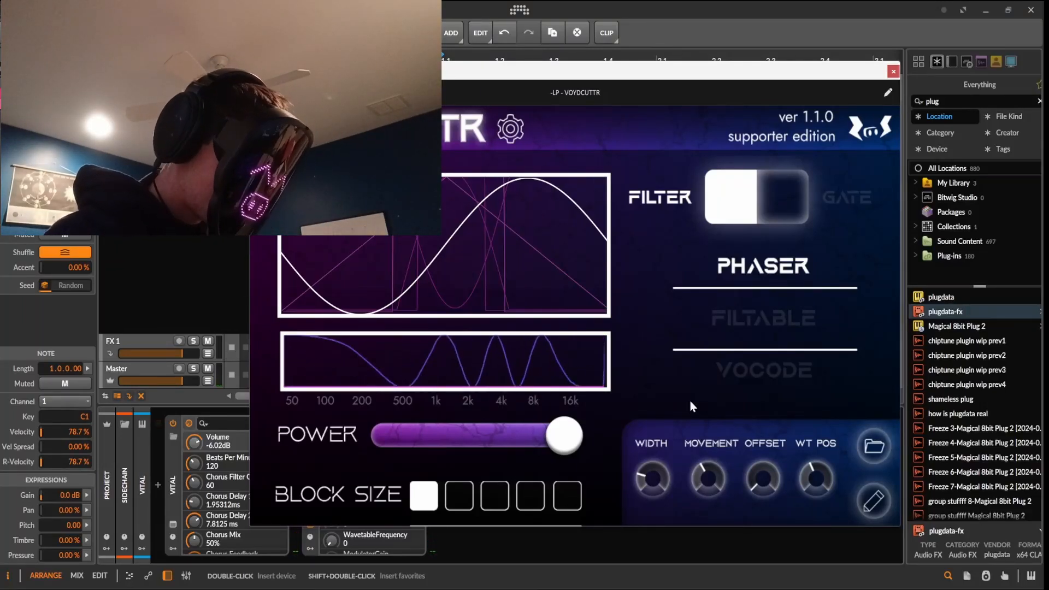
# Pencil in a custom ramp-and-pulse waveform, then switch VOYDCUTTR from Filter to Gate mode
pyautogui.click(874, 501)
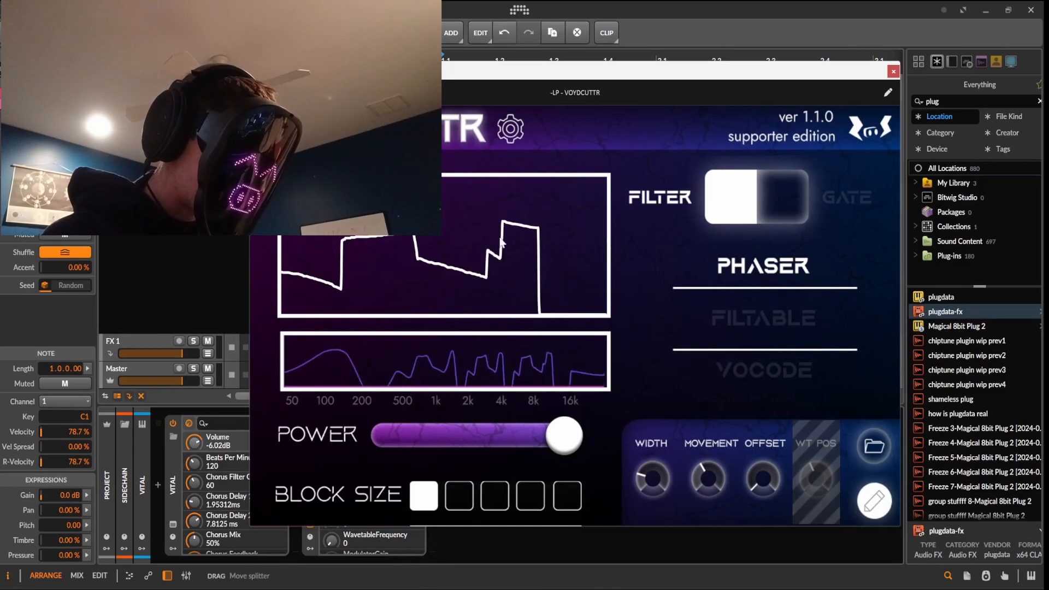
pyautogui.moveTo(502, 242)
pyautogui.mouseDown()
pyautogui.moveTo(338, 273)
pyautogui.moveTo(508, 277)
pyautogui.moveTo(437, 196)
pyautogui.moveTo(361, 285)
pyautogui.moveTo(234, 473)
pyautogui.mouseUp()
pyautogui.moveTo(519, 211)
pyautogui.mouseDown()
pyautogui.moveTo(393, 295)
pyautogui.moveTo(498, 333)
pyautogui.mouseUp()
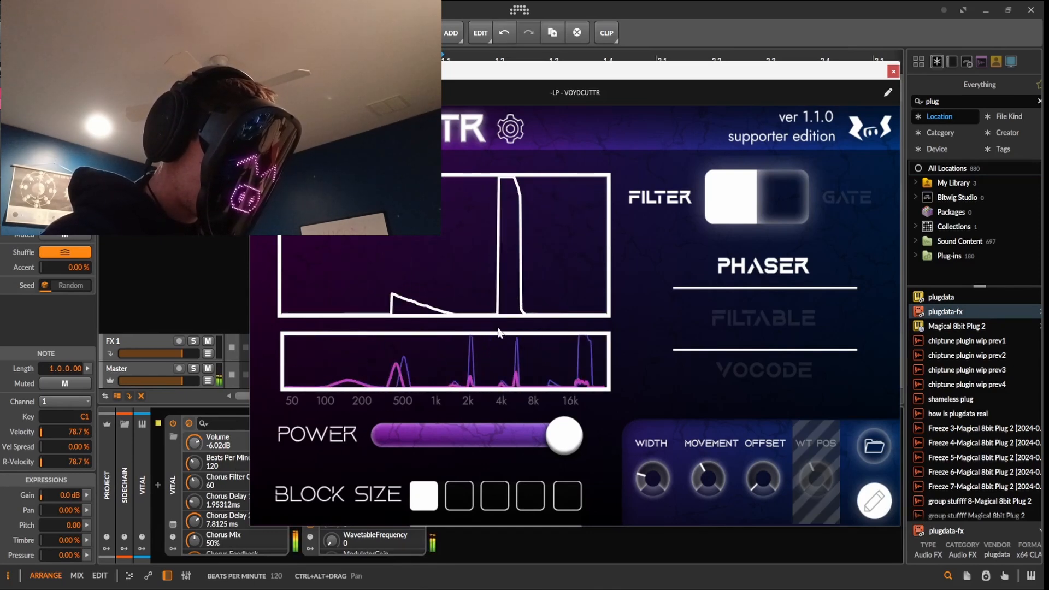
pyautogui.moveTo(377, 185); pyautogui.dragTo(474, 309)
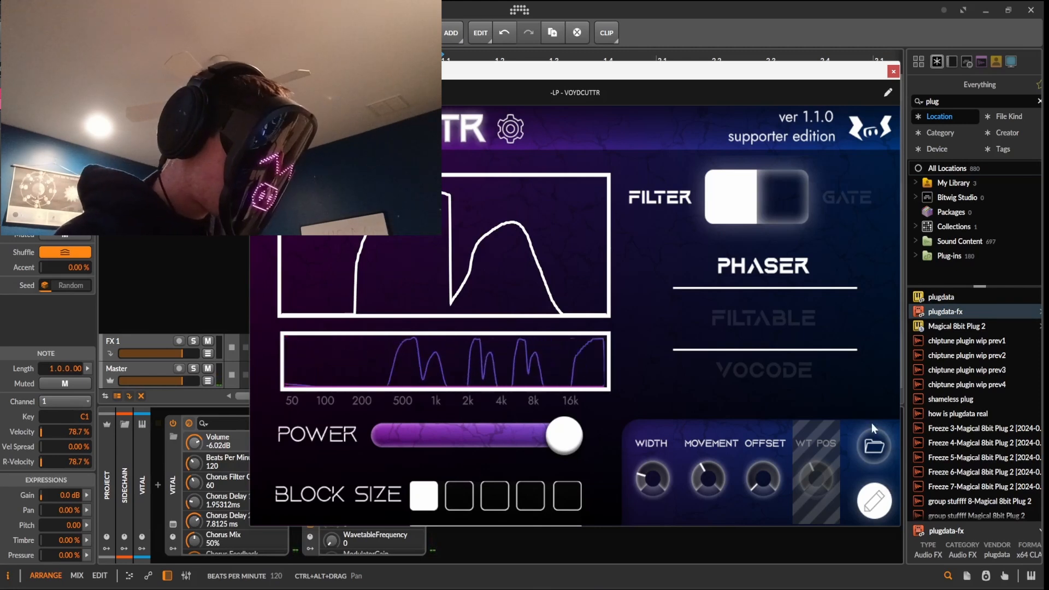
pyautogui.click(785, 203)
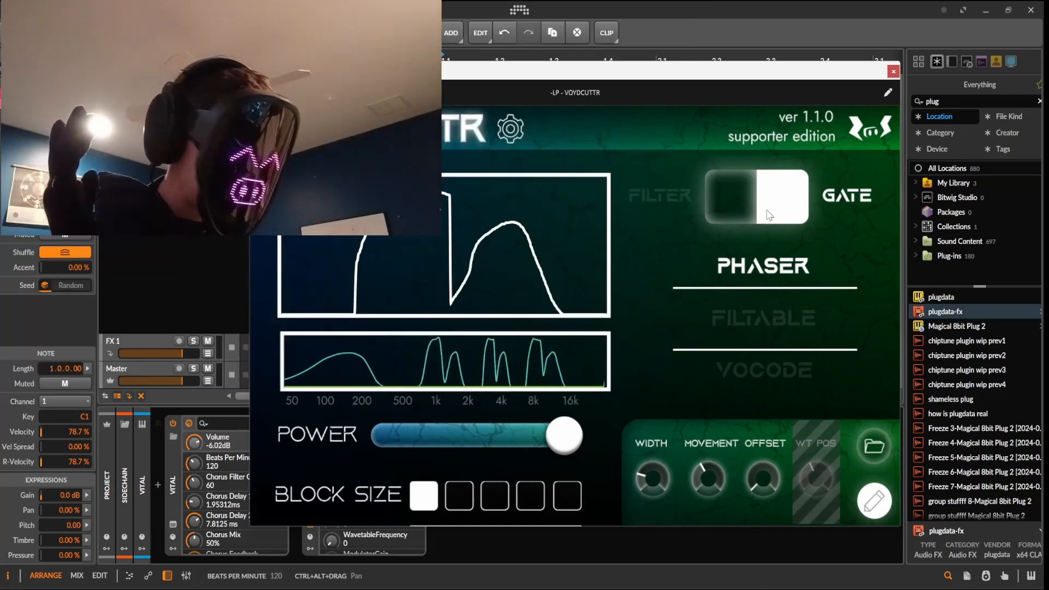
# Set VOYDCUTTR back to Filter mode with the filter type changed from Multiply to Clip
pyautogui.click(709, 219)
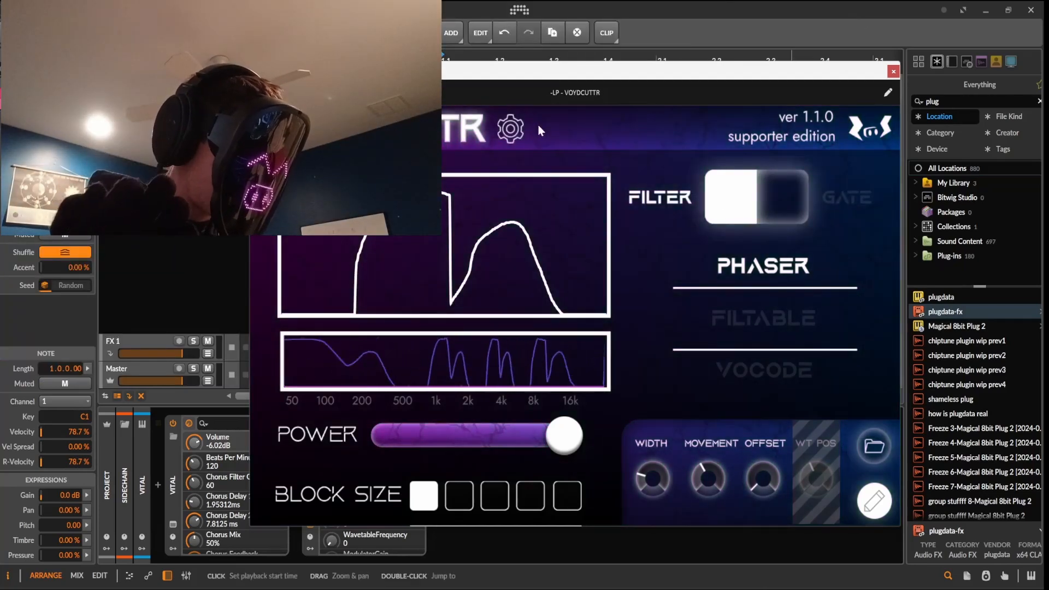
pyautogui.click(510, 129)
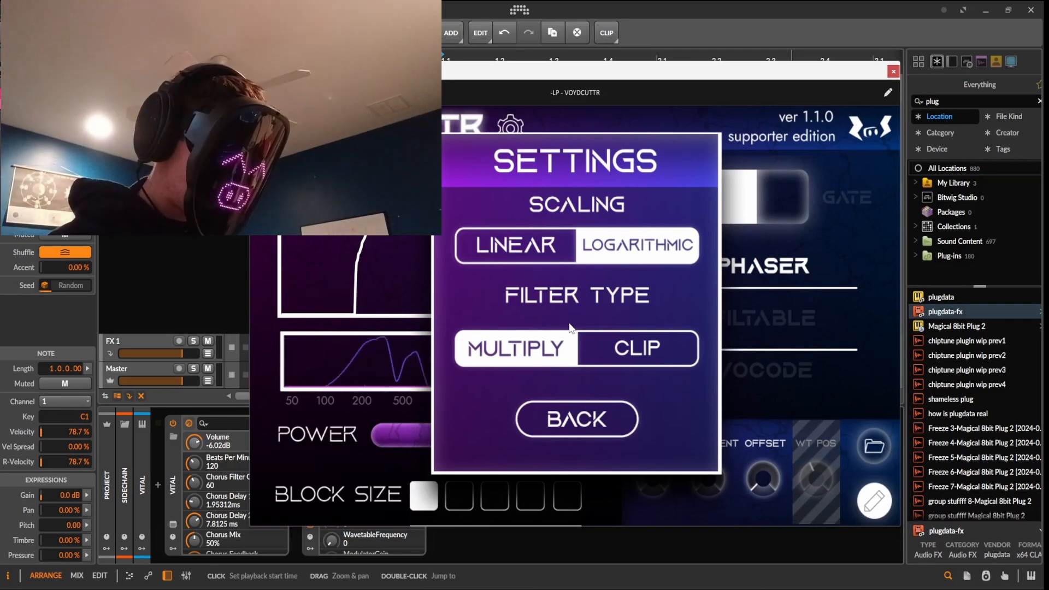
pyautogui.click(637, 342)
pyautogui.click(588, 412)
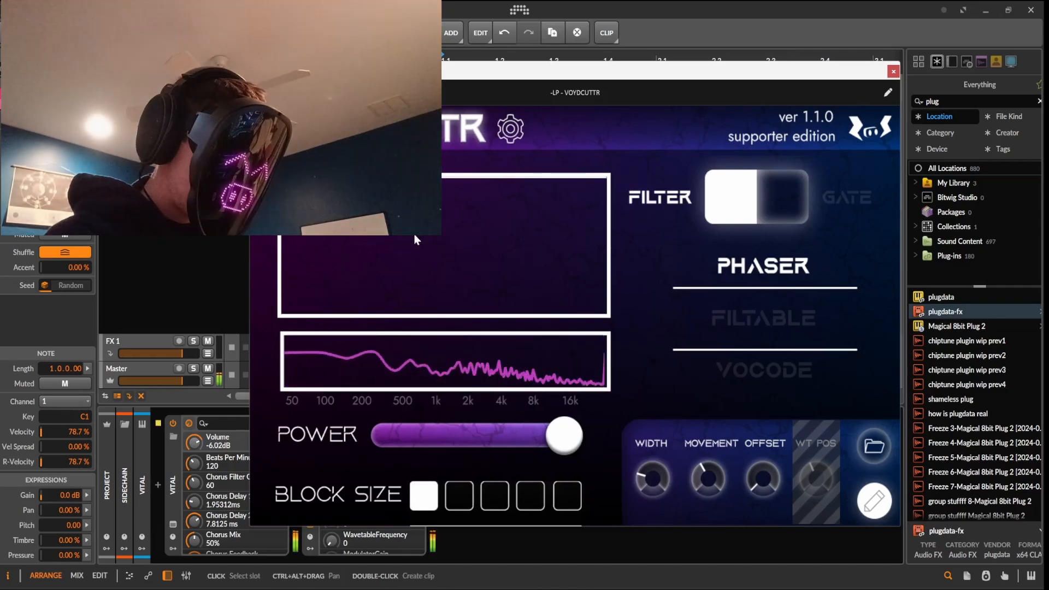
# Redraw the curve into a rising ramp, close the plugin window, and drag plugdata-fx onto Audio 2
pyautogui.moveTo(391, 214); pyautogui.dragTo(526, 226)
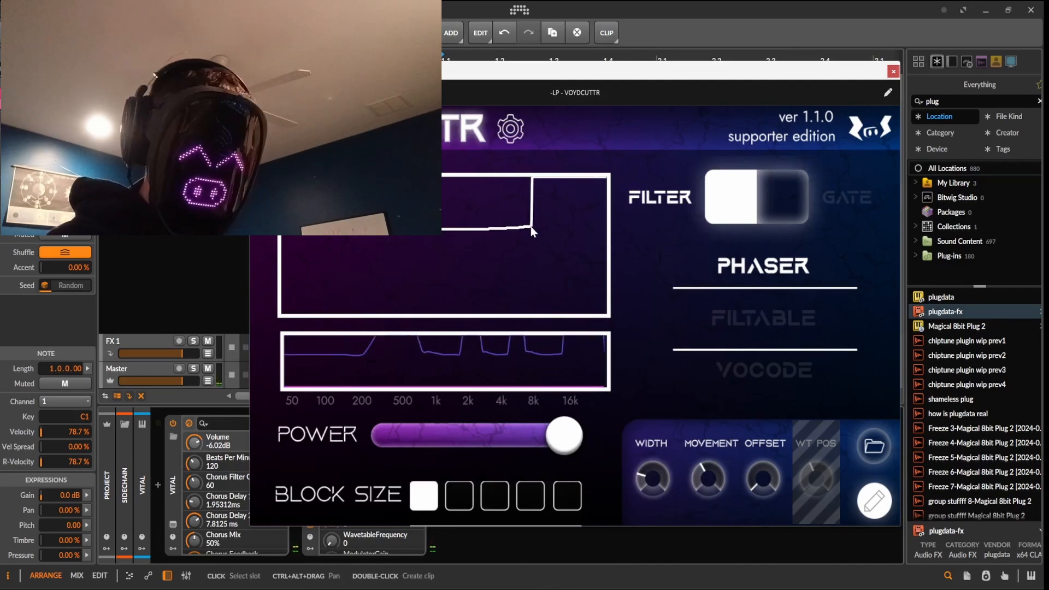
pyautogui.moveTo(530, 225)
pyautogui.mouseDown()
pyautogui.moveTo(410, 281)
pyautogui.moveTo(410, 290)
pyautogui.moveTo(500, 294)
pyautogui.moveTo(418, 331)
pyautogui.mouseUp()
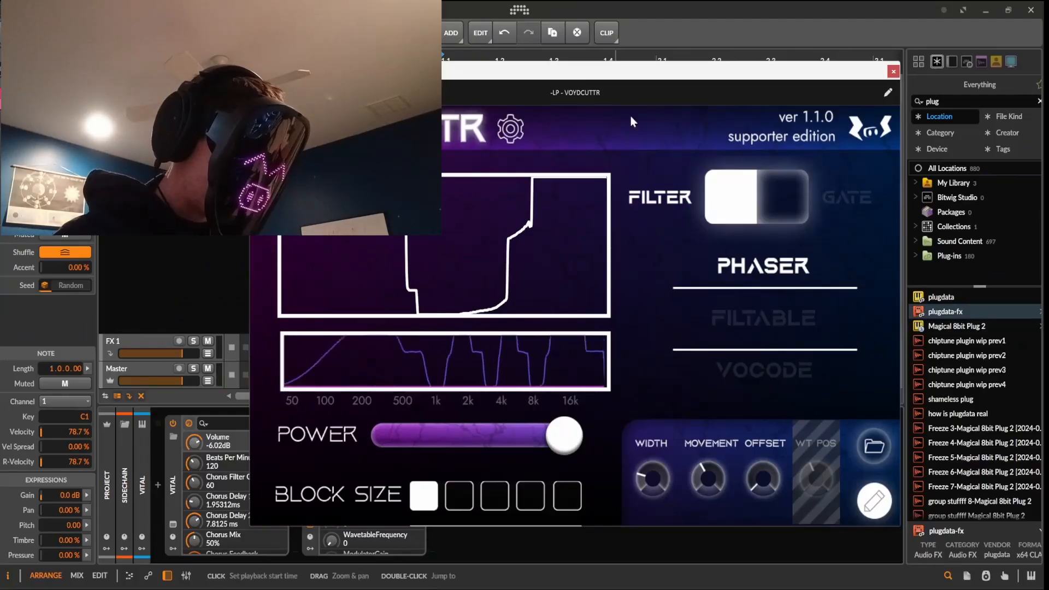
pyautogui.moveTo(516, 255)
pyautogui.mouseDown()
pyautogui.moveTo(591, 328)
pyautogui.moveTo(461, 272)
pyautogui.moveTo(374, 357)
pyautogui.mouseUp()
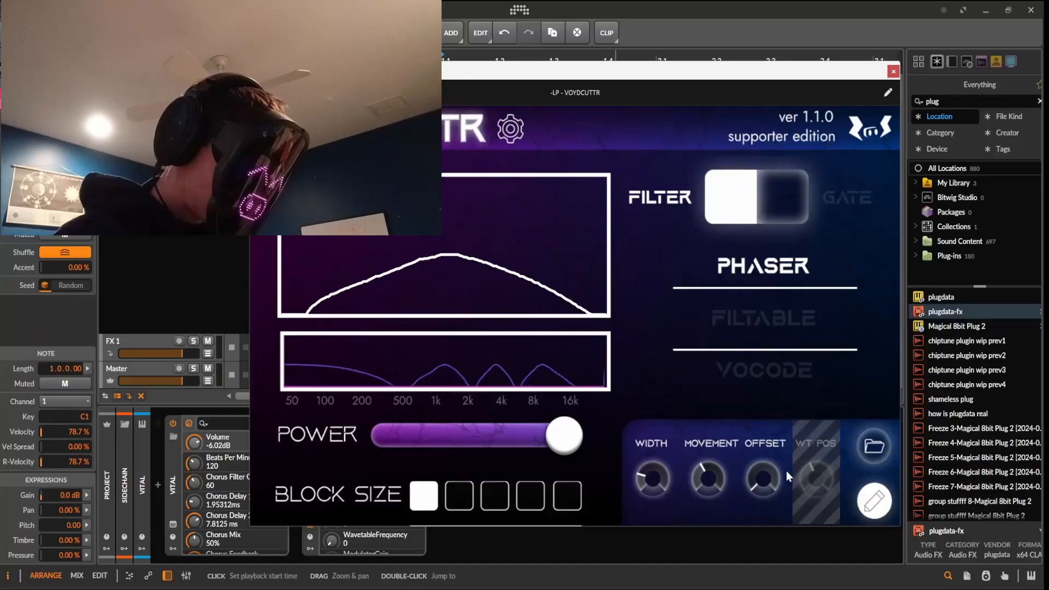
pyautogui.moveTo(540, 189); pyautogui.dragTo(309, 312)
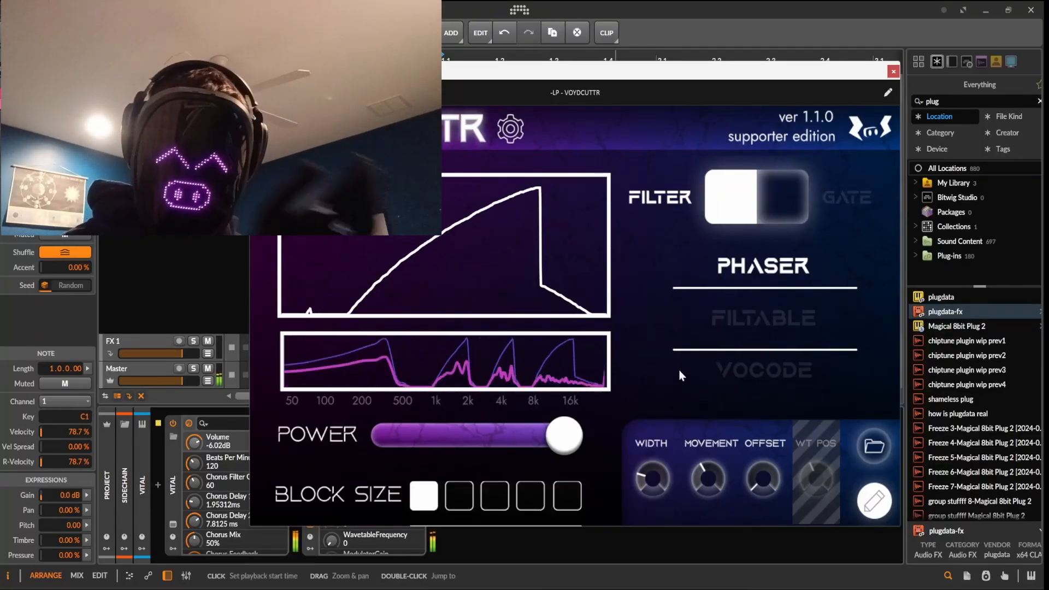
pyautogui.click(893, 73)
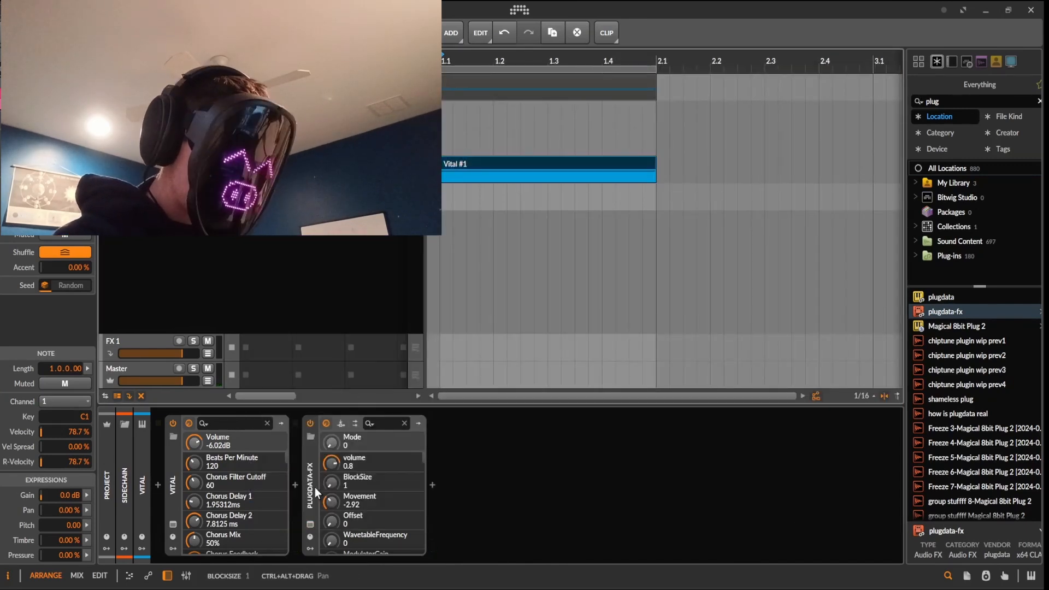
pyautogui.moveTo(317, 494); pyautogui.dragTo(546, 142)
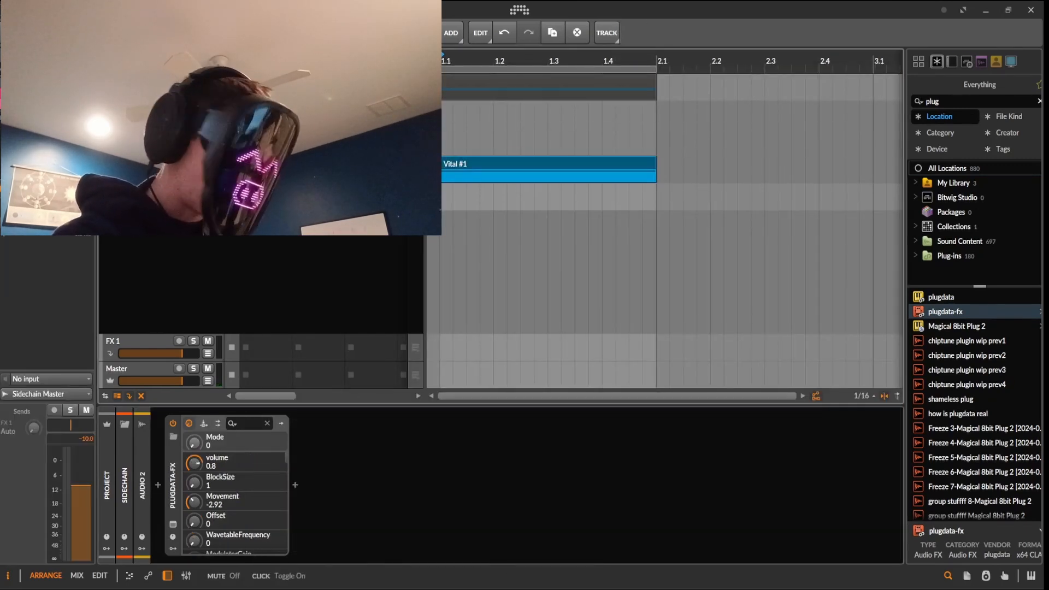
# Solo Audio 2 and drag the N-Pad 09 Fmin sample into the arrangement
pyautogui.click(193, 135)
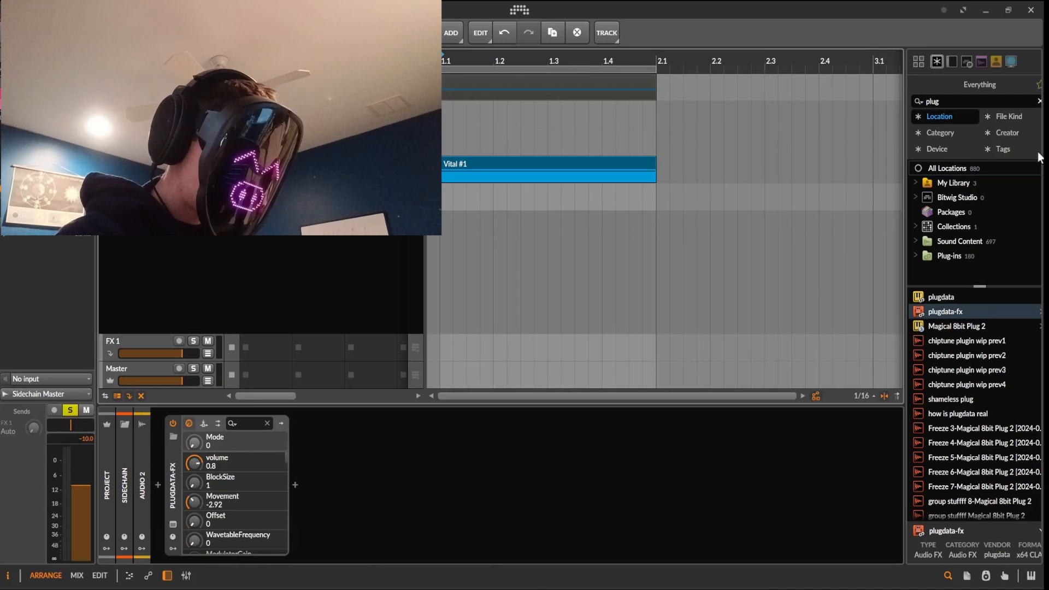
pyautogui.click(1001, 105)
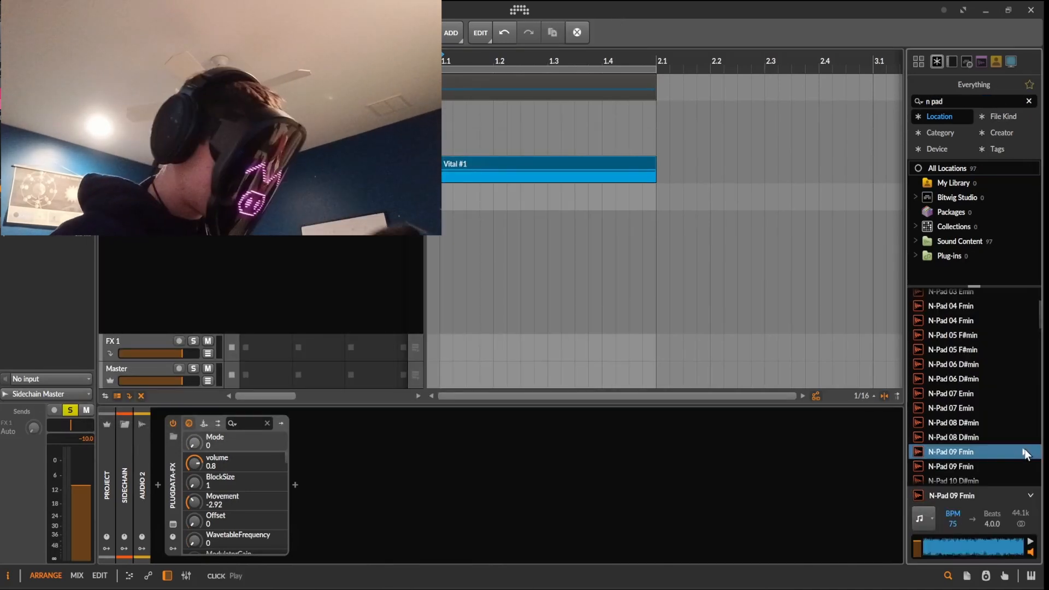
pyautogui.moveTo(1023, 454); pyautogui.dragTo(443, 133)
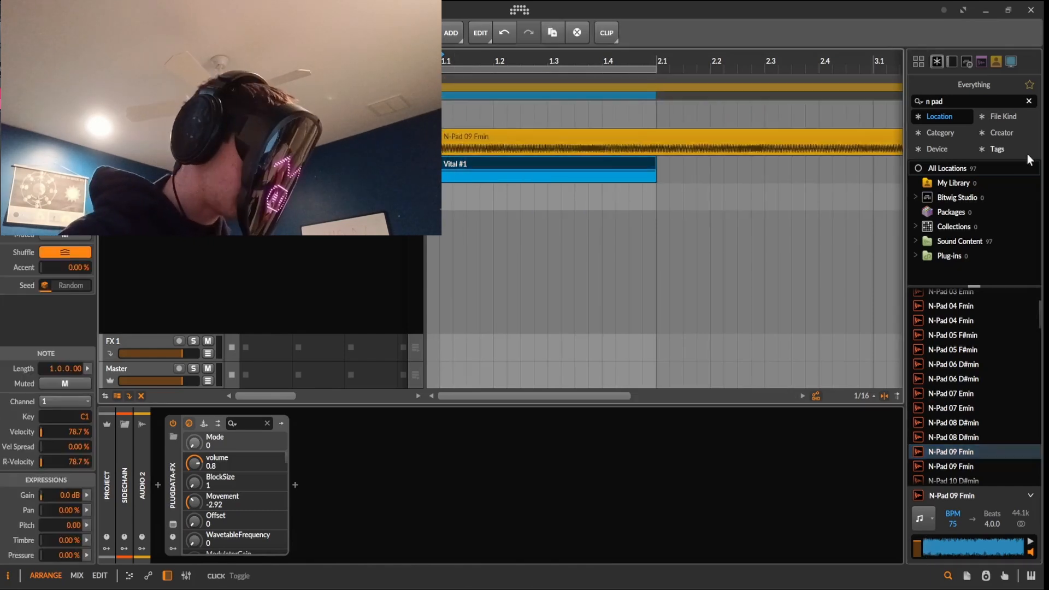
# Search the browser for 'bass' and add a V_RIOT bass loop clip to the arrangement
pyautogui.click(965, 100)
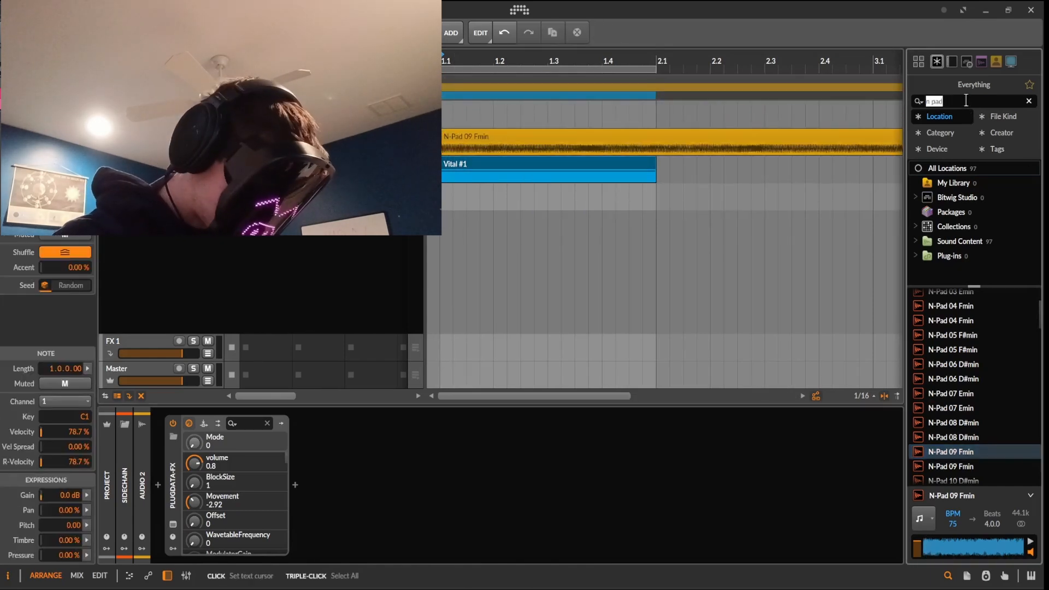
pyautogui.press('BackSpace')
pyautogui.write('bass loop')
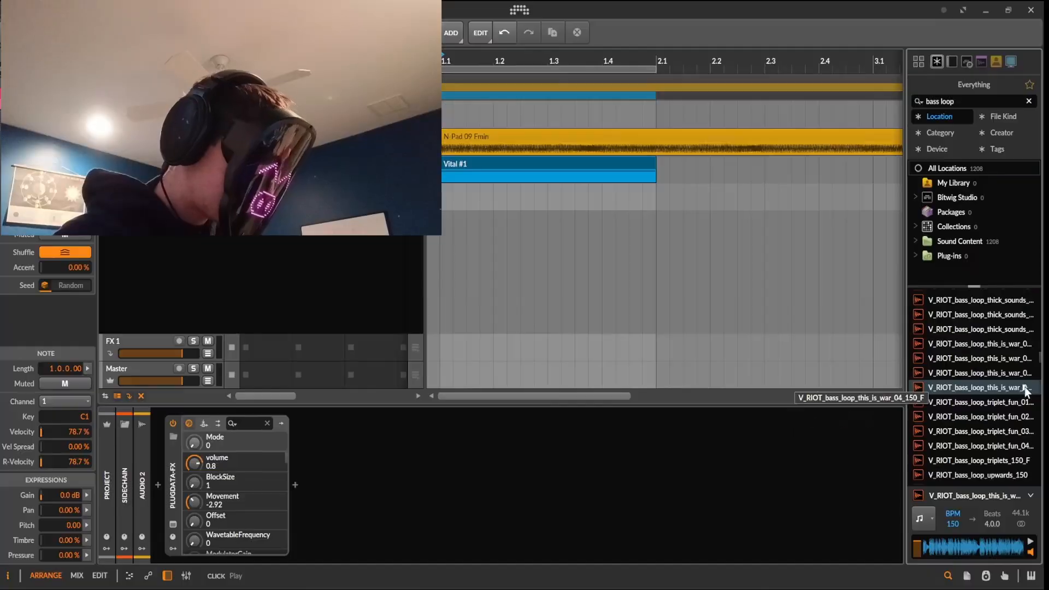
pyautogui.moveTo(989, 260); pyautogui.dragTo(444, 116)
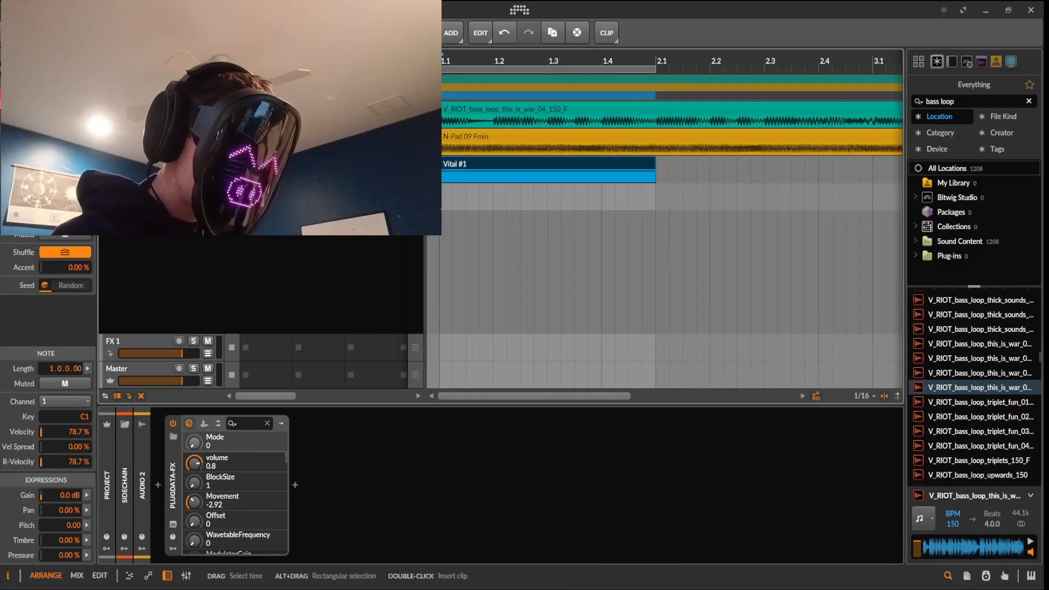
# Feed the bass loop into the plugin sidechain and set VOYDCUTTR's filter type to Clip
pyautogui.click(204, 423)
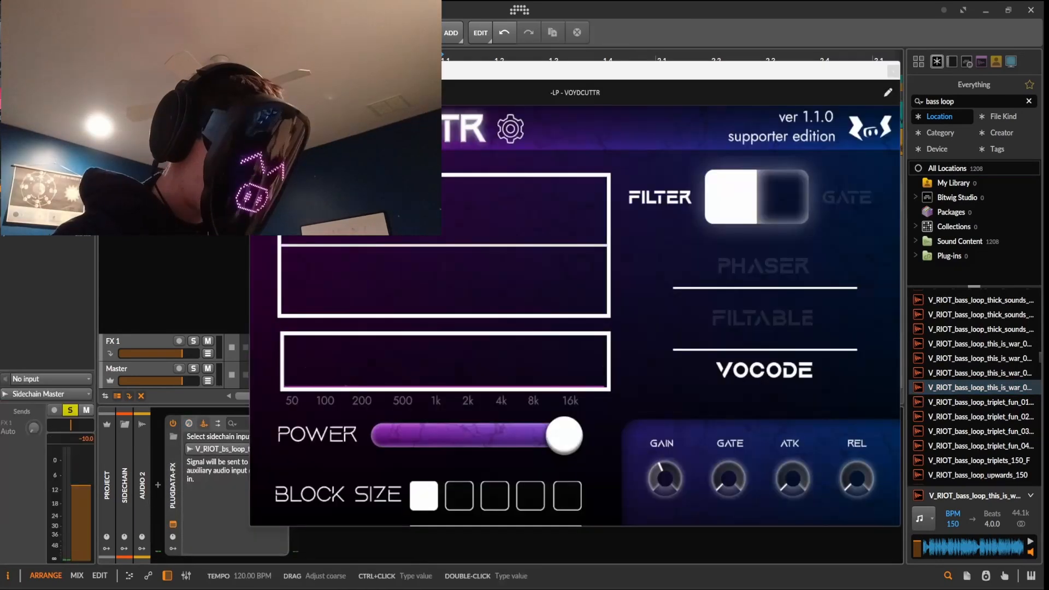
pyautogui.press('space')
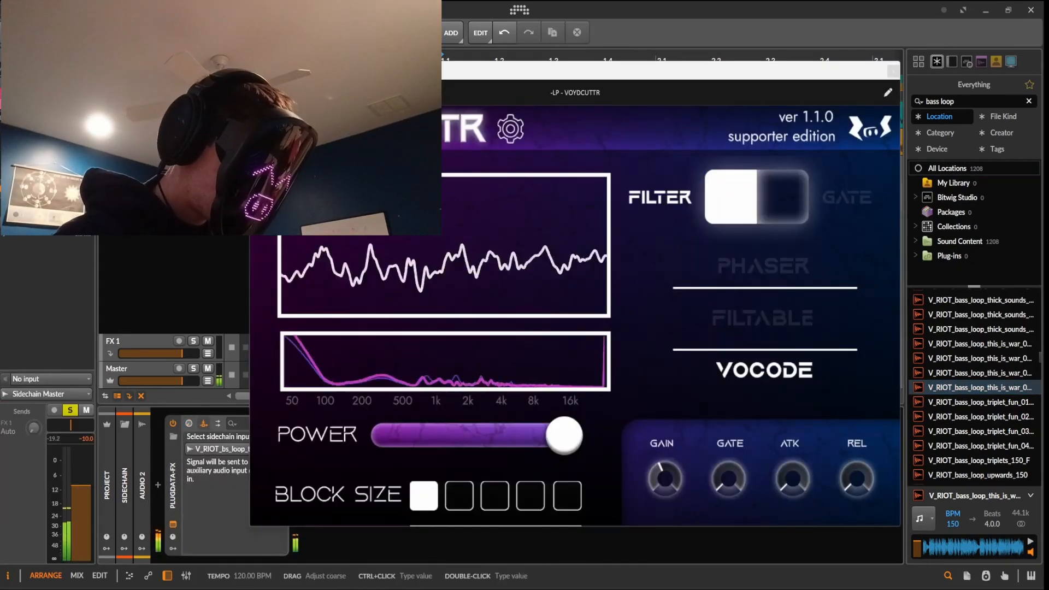
pyautogui.click(510, 129)
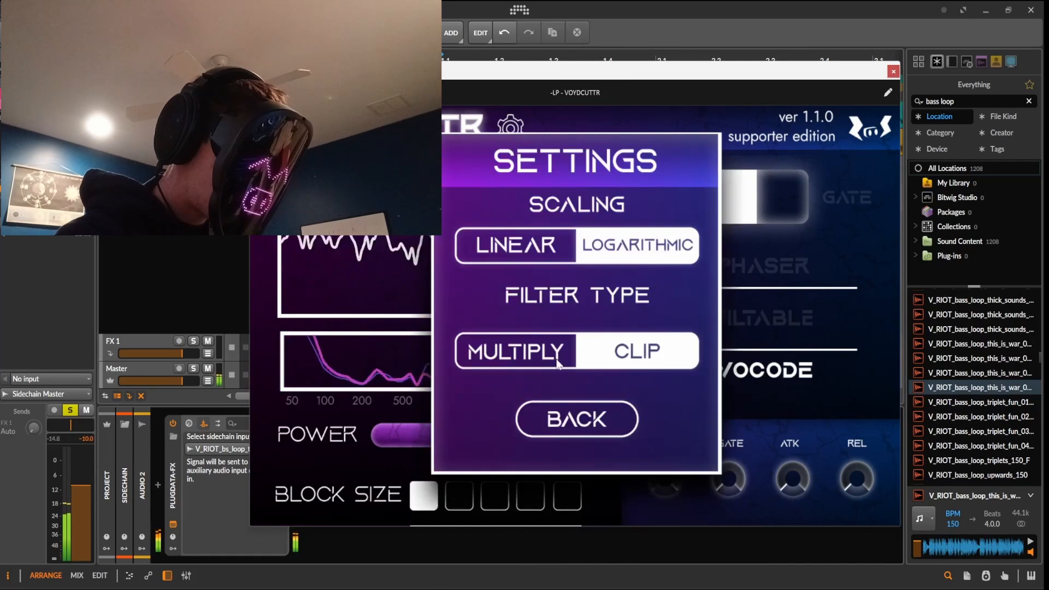
pyautogui.click(692, 357)
pyautogui.click(576, 419)
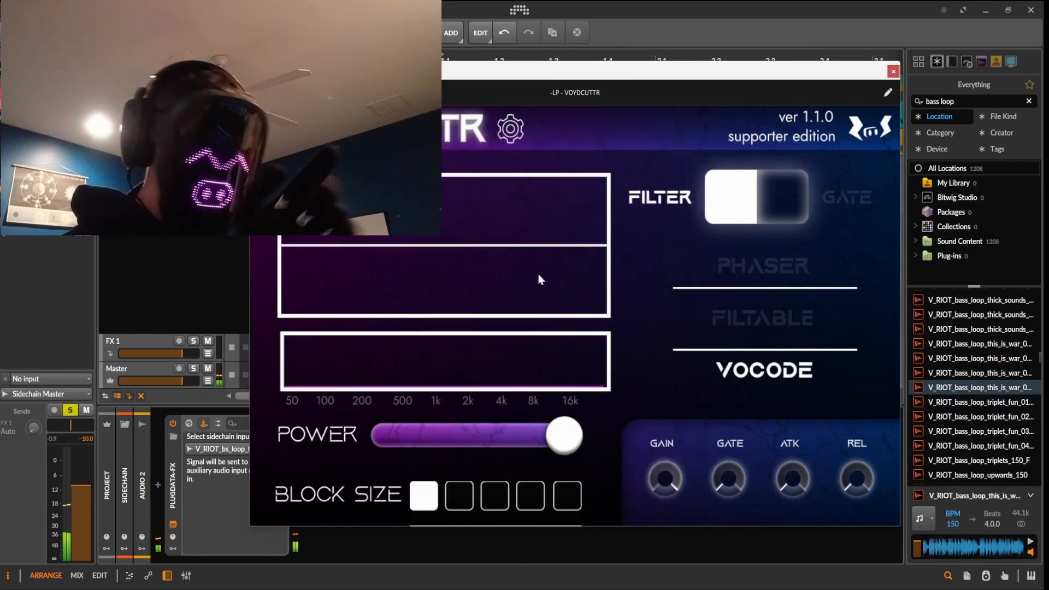
# Audition several block sizes, settle on the third, and stop playback
pyautogui.click(486, 491)
pyautogui.click(462, 507)
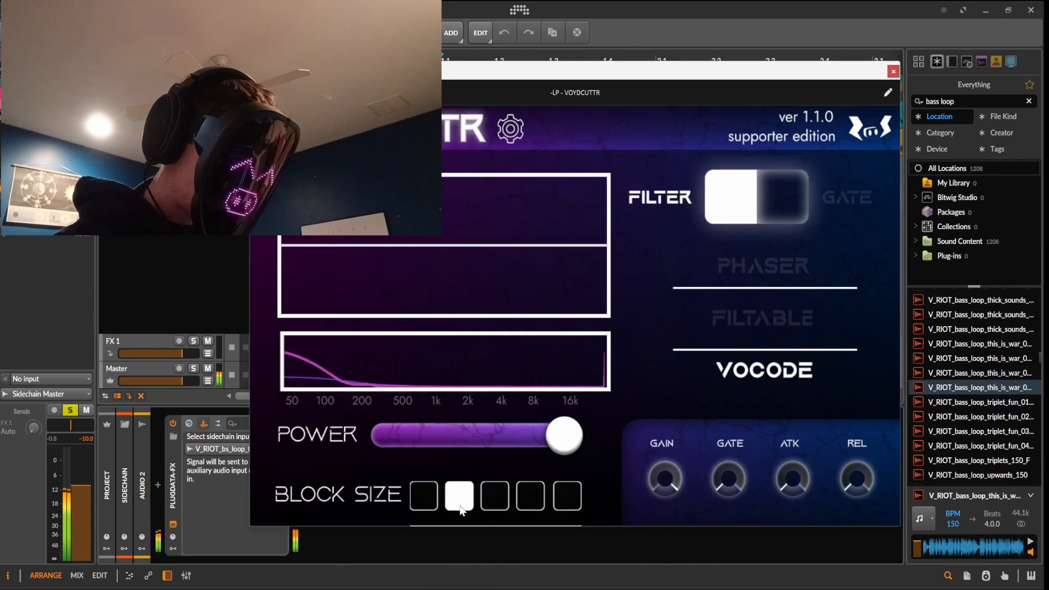
pyautogui.click(531, 497)
pyautogui.click(493, 507)
pyautogui.press('space')
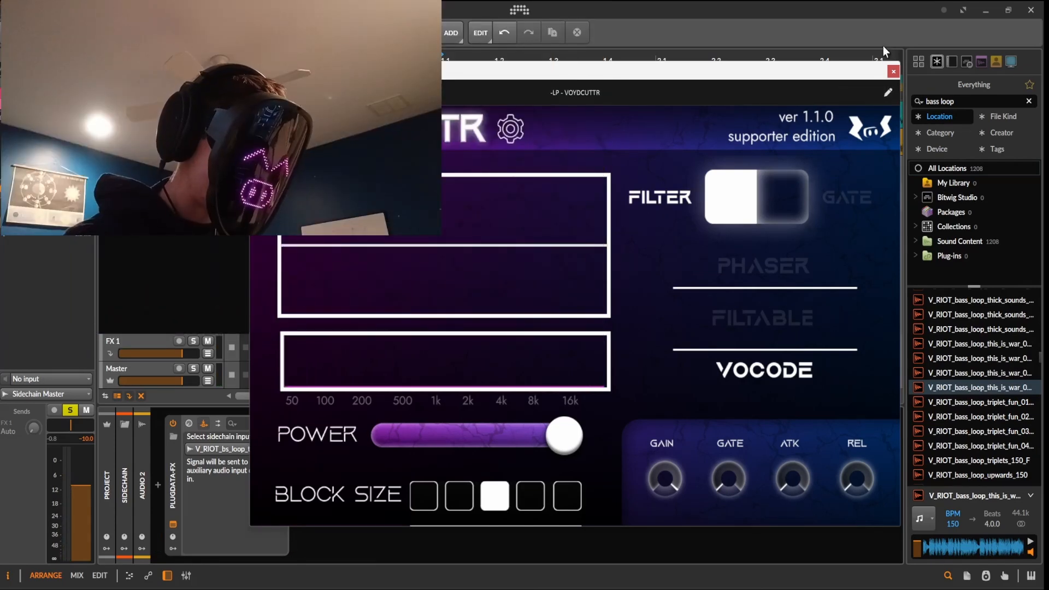
# Recheck the plugin settings and audition the second block size during playback
pyautogui.click(517, 132)
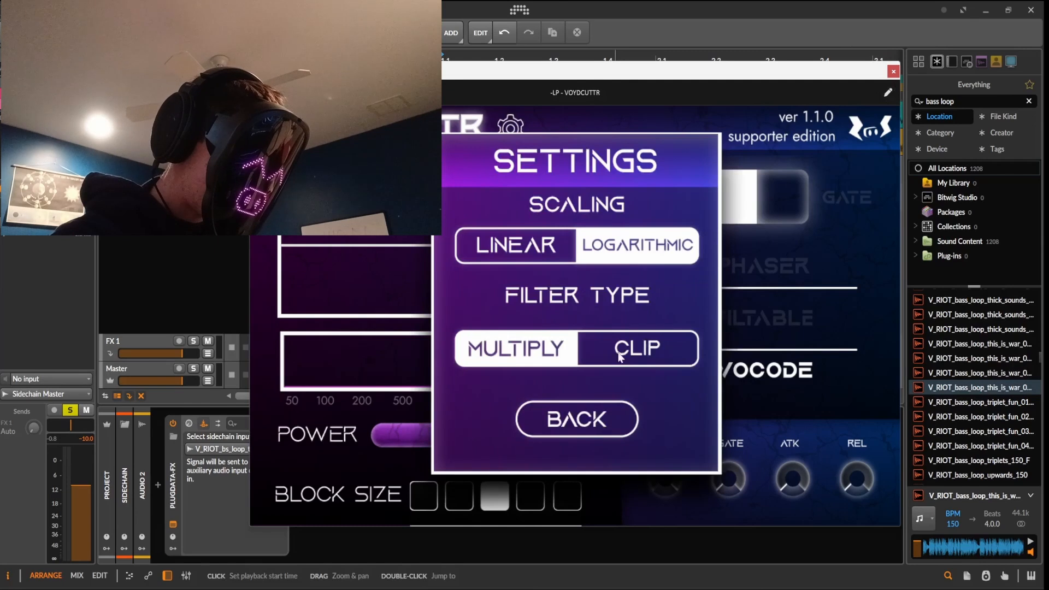
pyautogui.click(594, 426)
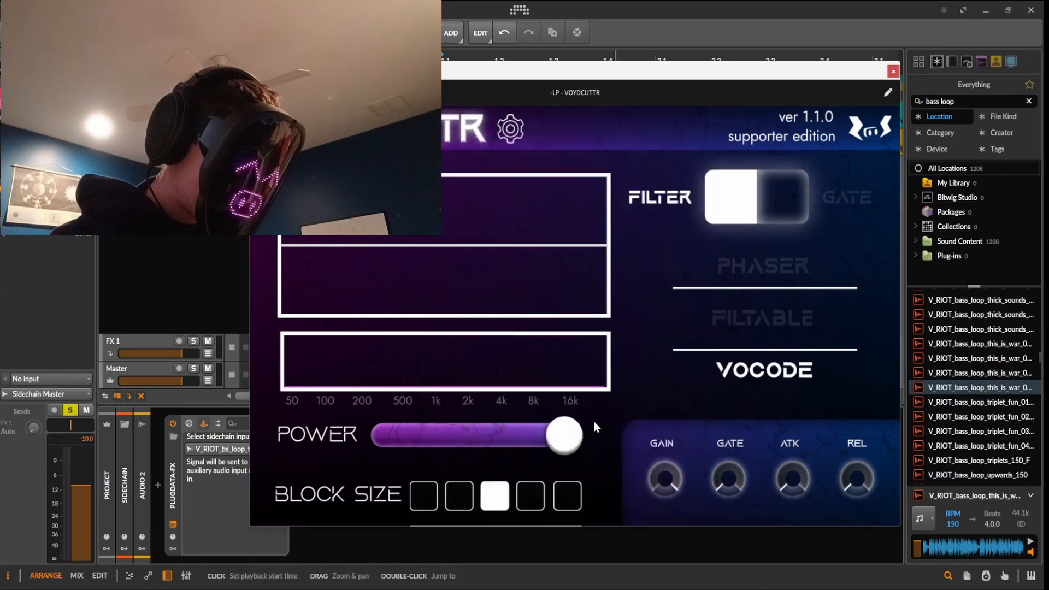
pyautogui.press('space')
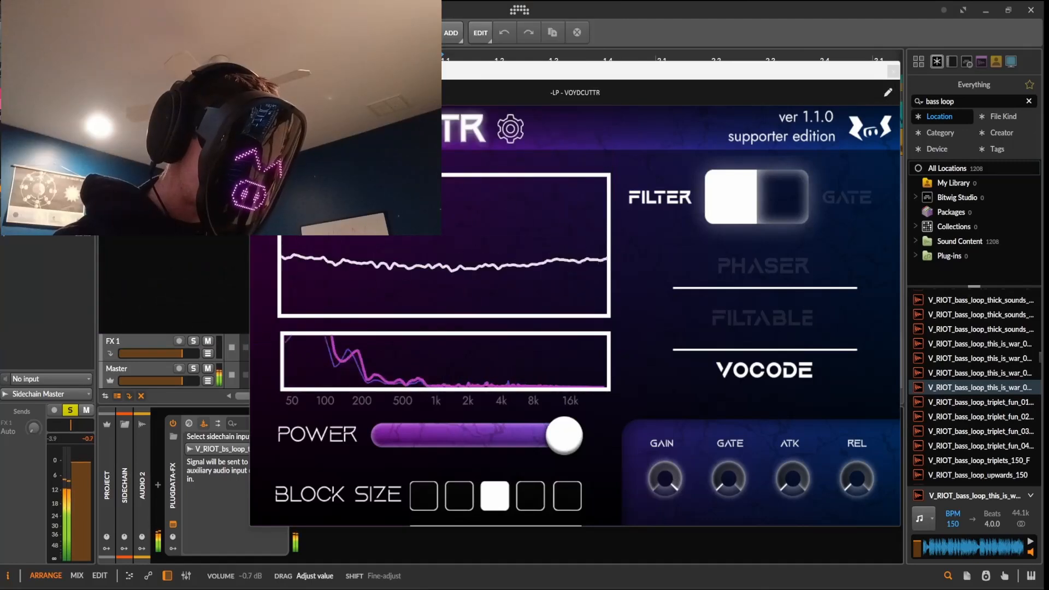
pyautogui.click(460, 497)
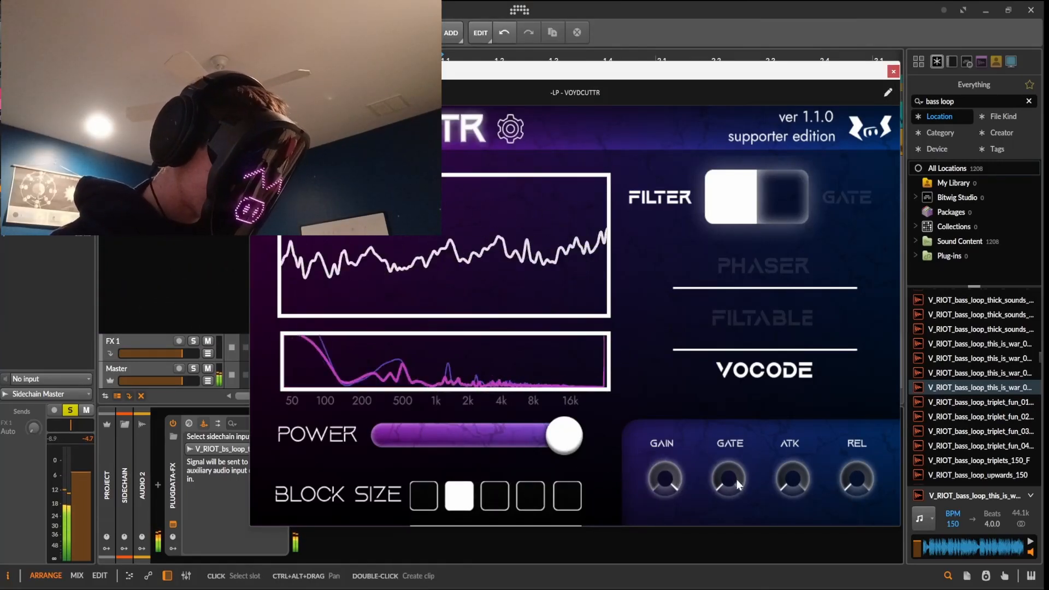
pyautogui.press('space')
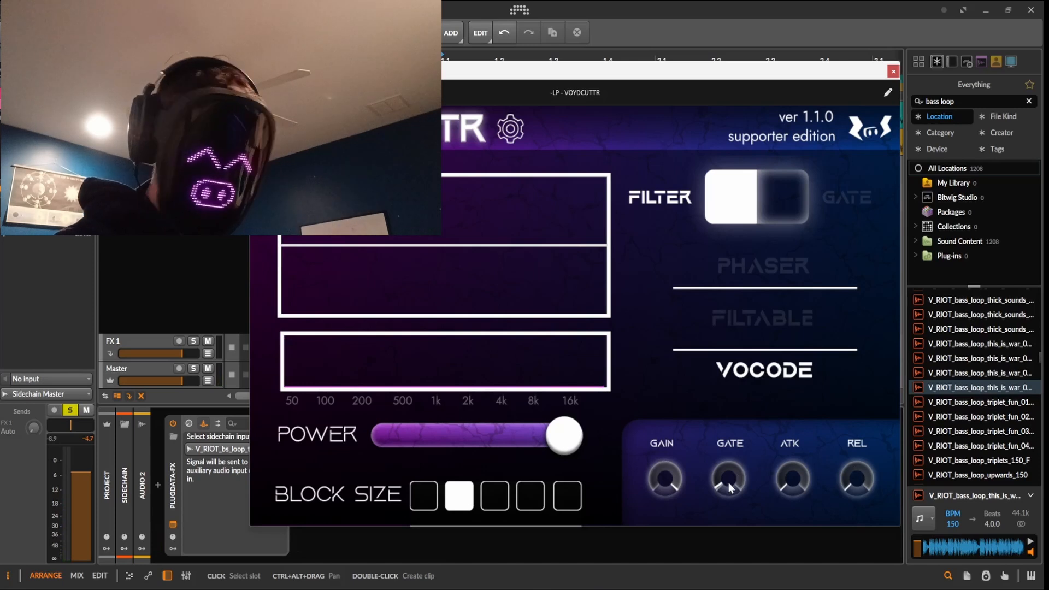
pyautogui.press('space')
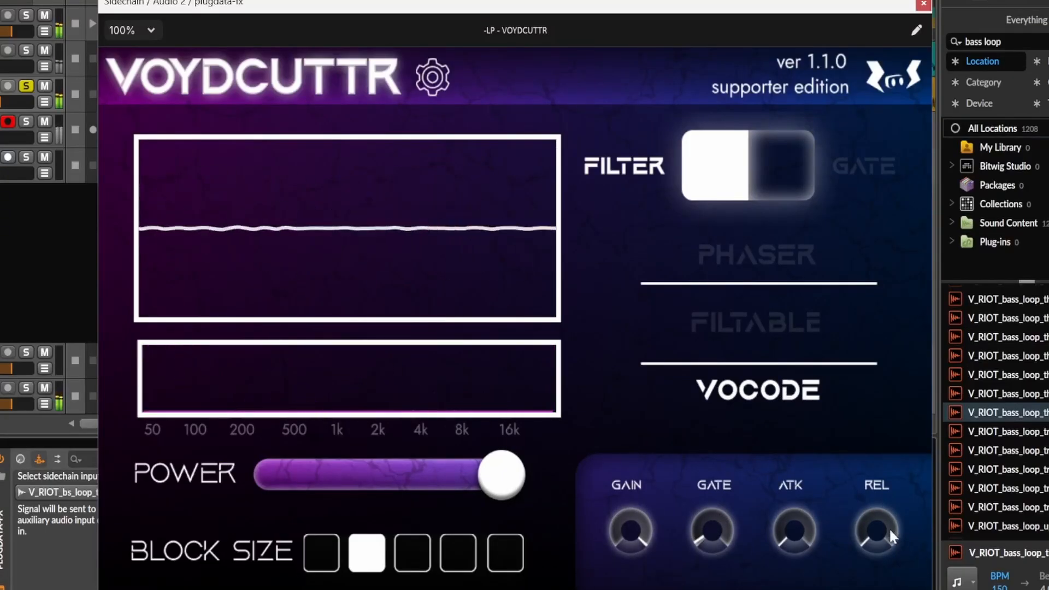
# Raise the release, pick the third block size, then lower gate and release slightly
pyautogui.moveTo(891, 532); pyautogui.dragTo(898, 502)
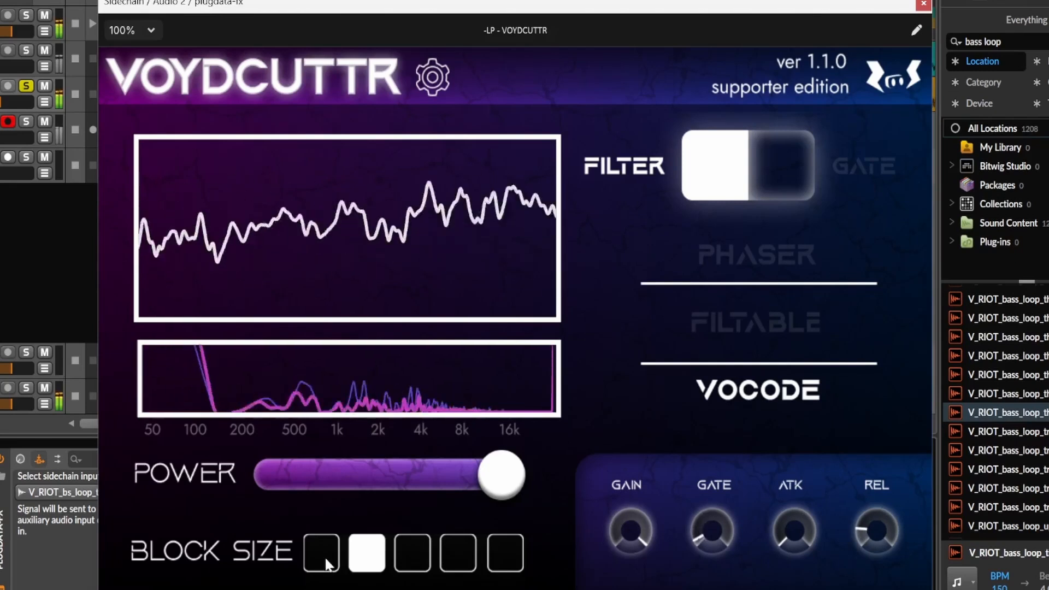
pyautogui.click(412, 552)
pyautogui.moveTo(724, 533); pyautogui.dragTo(727, 539)
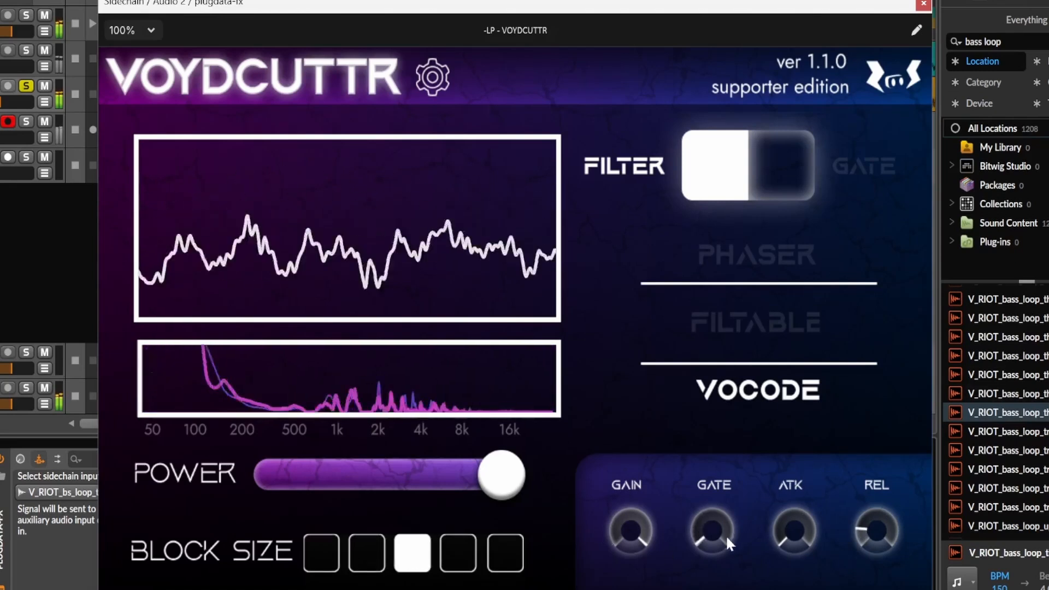
pyautogui.moveTo(884, 540); pyautogui.dragTo(886, 556)
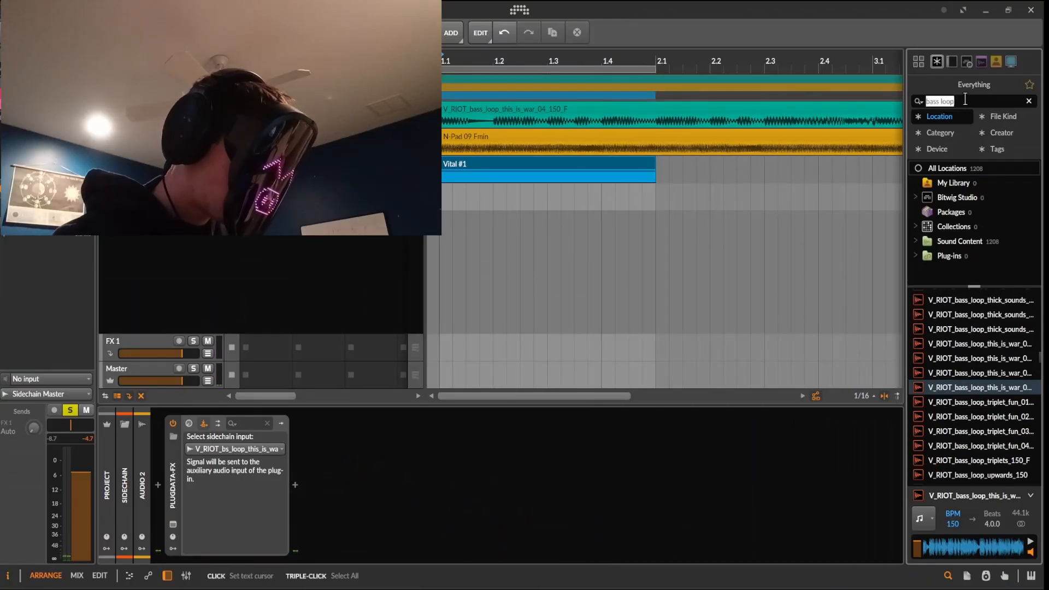
# Add OTT to the Audio 2 effects chain after VOYDCUTTR and play it
pyautogui.write('ott')
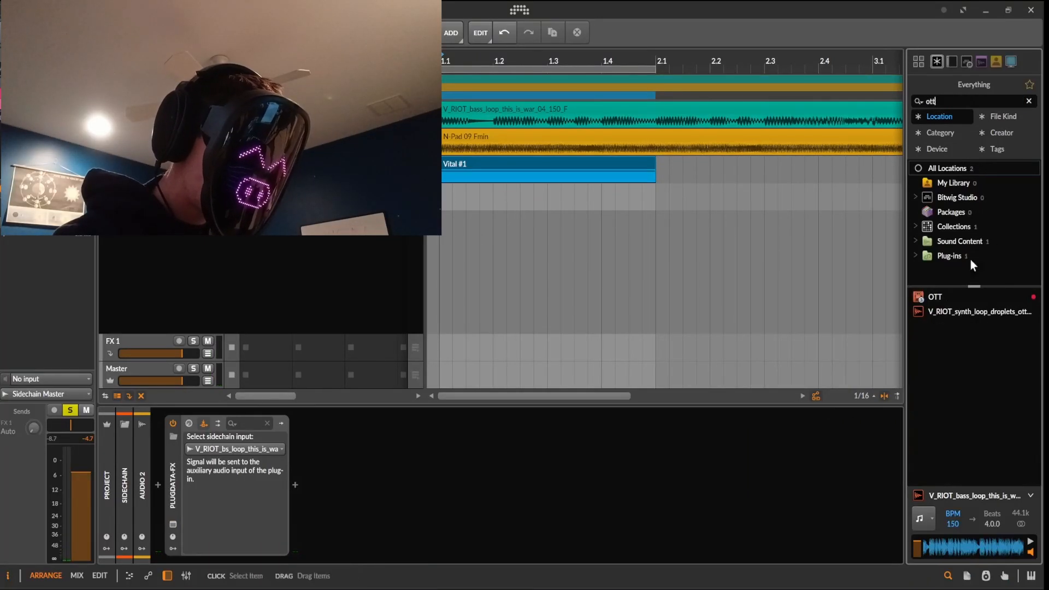
pyautogui.moveTo(940, 294); pyautogui.dragTo(552, 496)
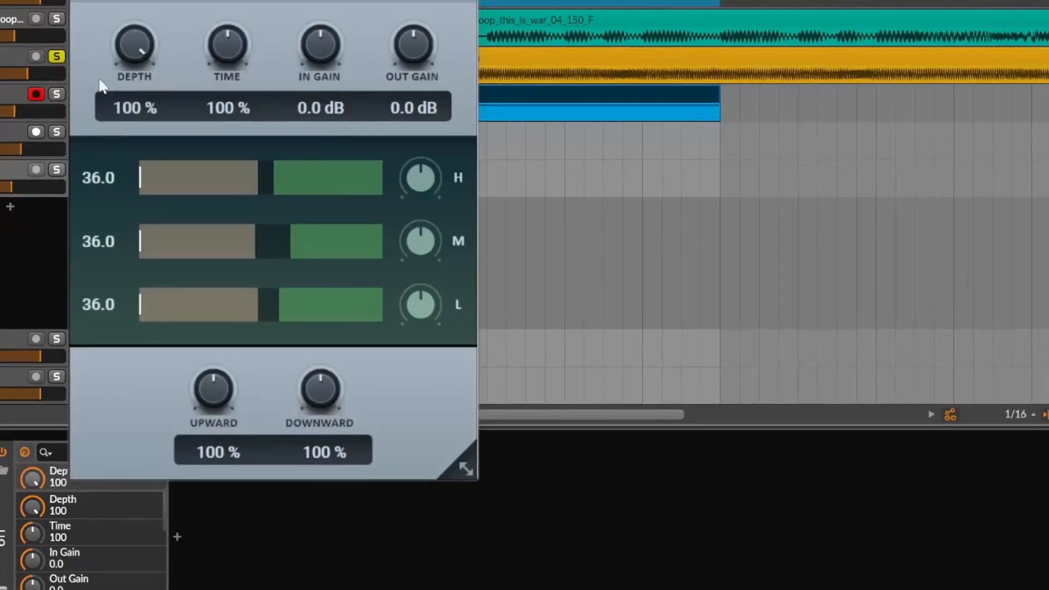
pyautogui.press('space')
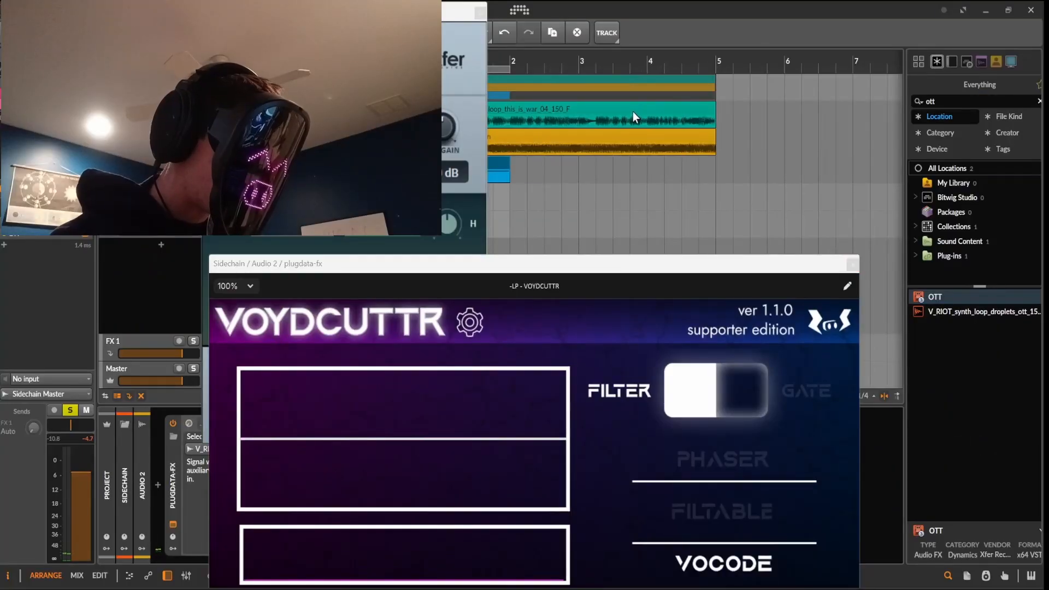
# Loop playback over the bass loop clip
pyautogui.click(633, 111)
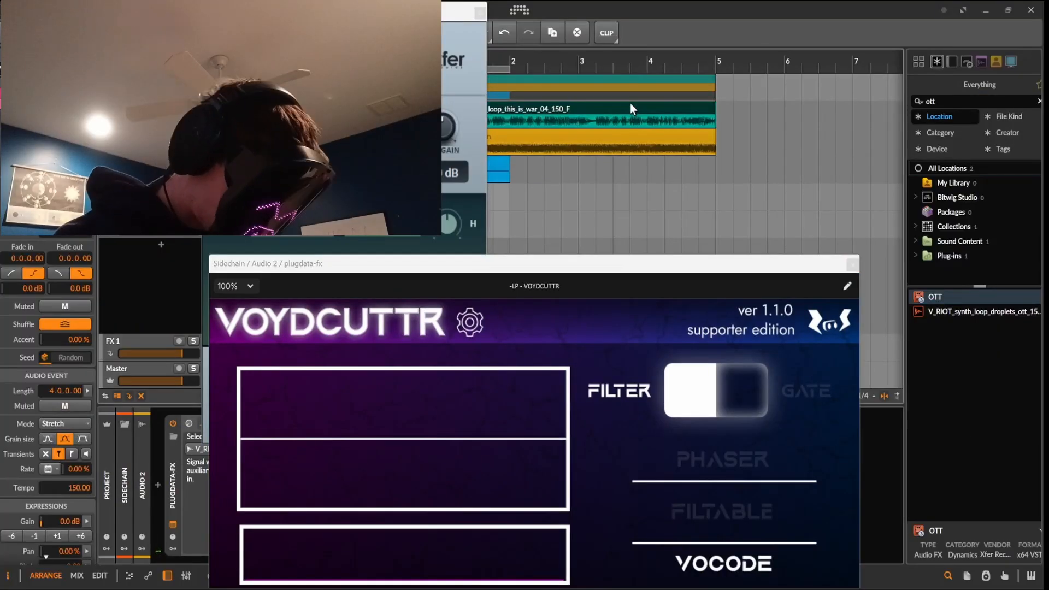
pyautogui.hotkey('ctrl', 'l')
pyautogui.press('space')
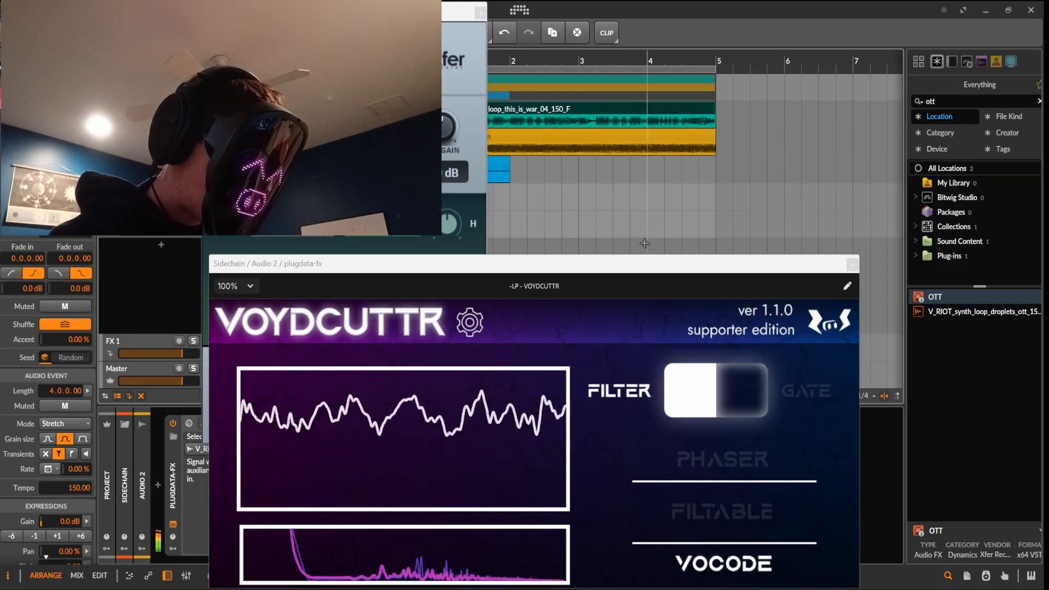
# Lower VOYDCUTTR's release, set block size to the second option, and close both plugin windows
pyautogui.moveTo(701, 275); pyautogui.dragTo(735, 129)
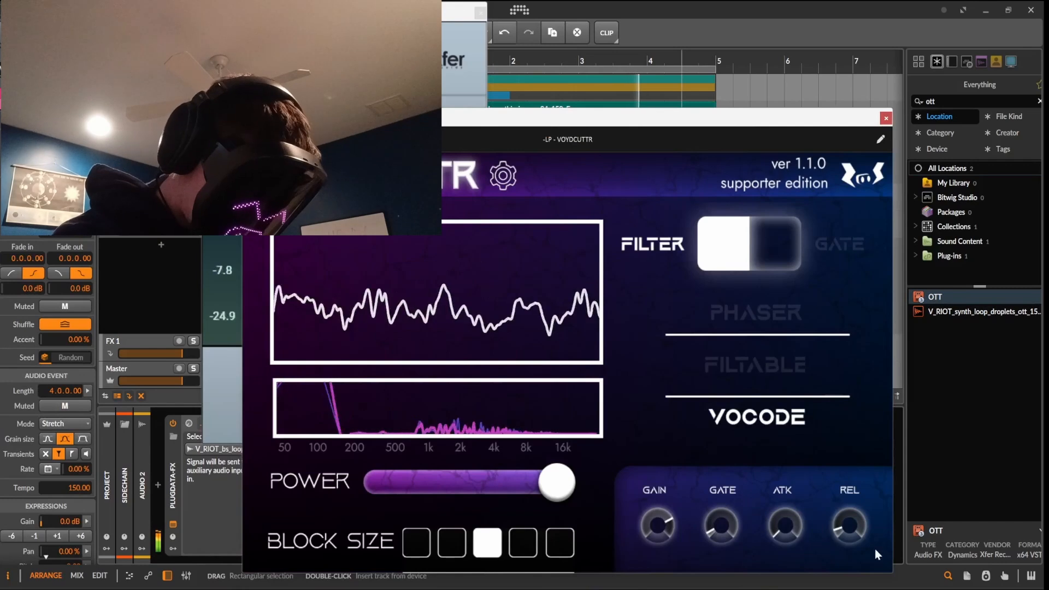
pyautogui.moveTo(849, 501); pyautogui.dragTo(840, 524)
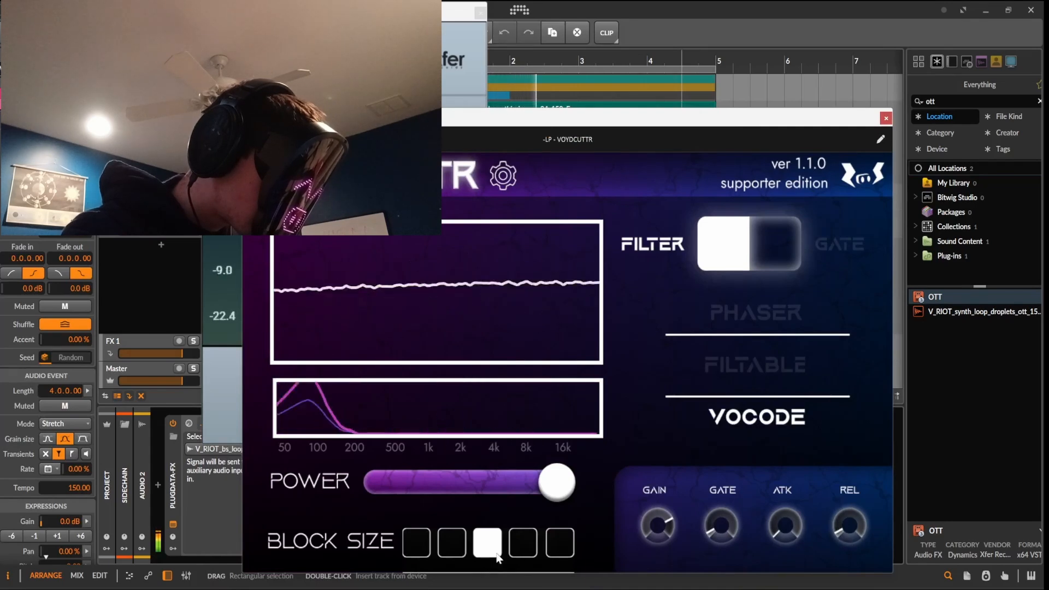
pyautogui.click(464, 545)
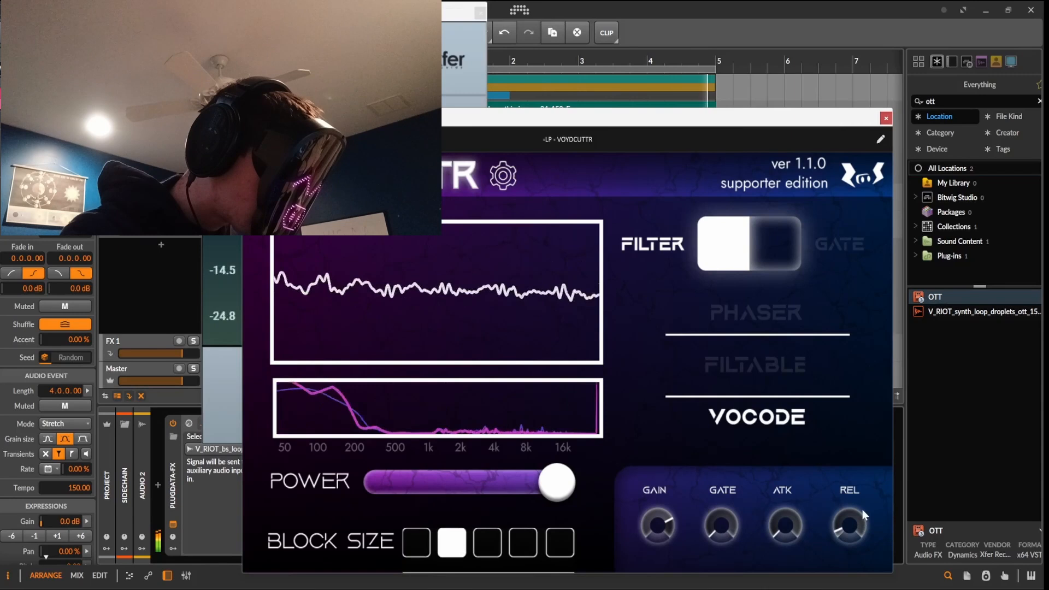
pyautogui.click(886, 118)
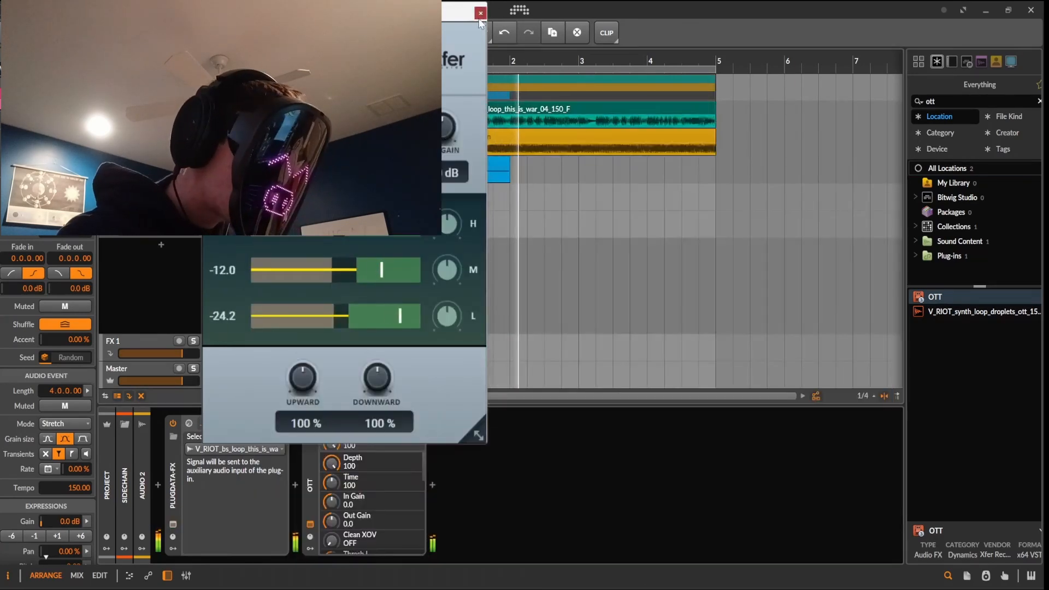
pyautogui.click(480, 12)
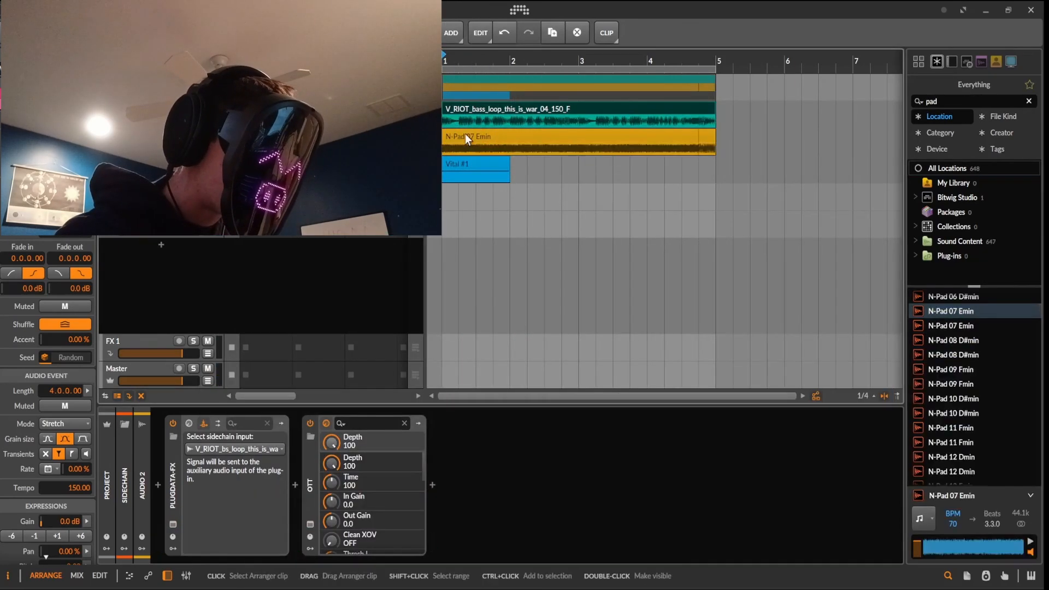
# Replace the pad clip with N-Pad 07 Emin and show the Audio 2 effects chain
pyautogui.moveTo(464, 133); pyautogui.dragTo(466, 132)
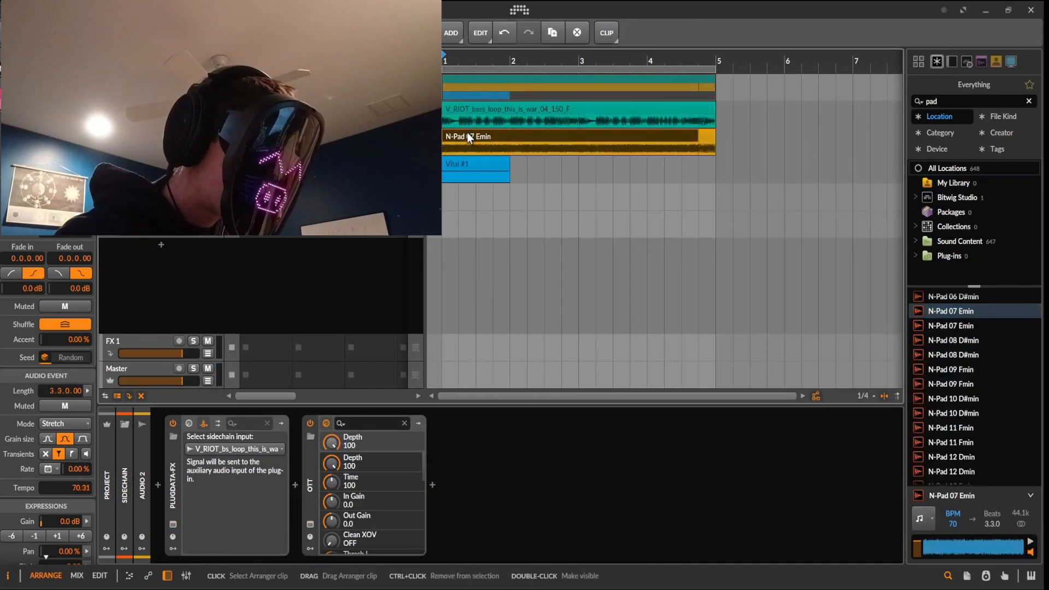
pyautogui.press('space')
pyautogui.doubleClick(142, 137)
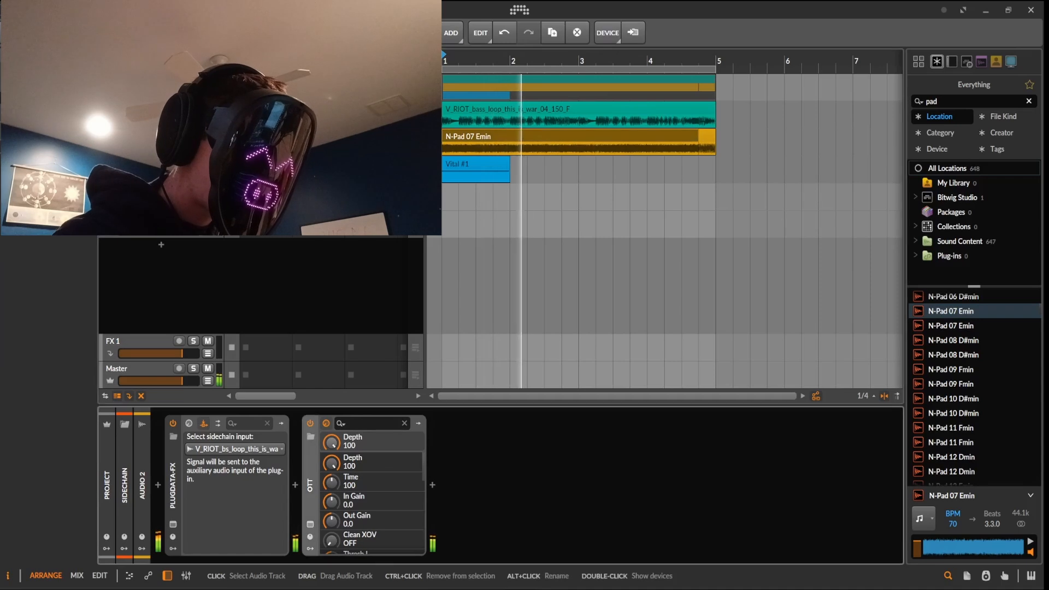
pyautogui.click(142, 116)
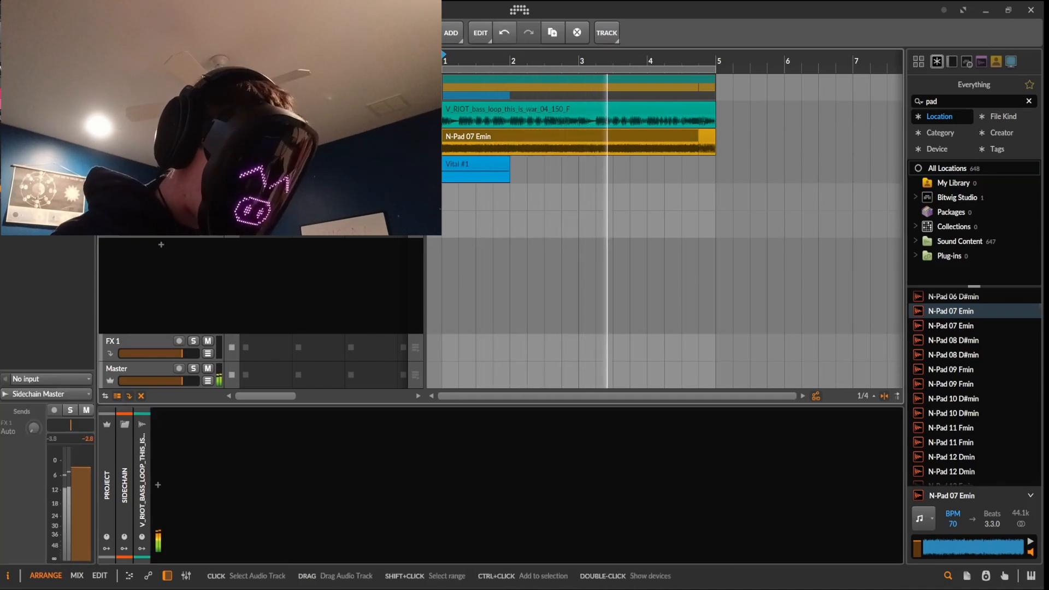
pyautogui.doubleClick(142, 136)
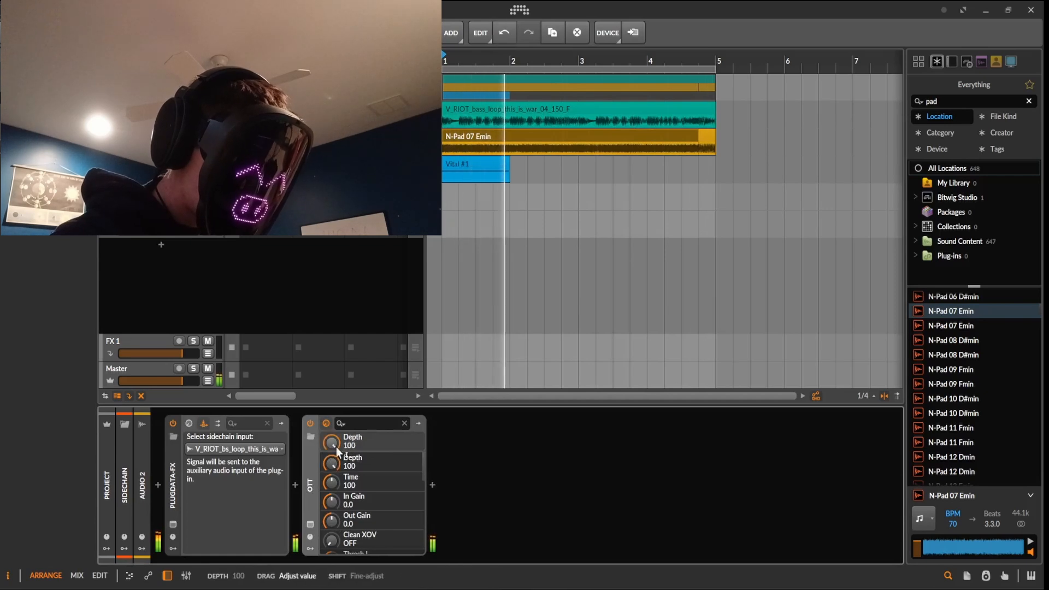
# Raise VOYDCUTTR's gate slightly, set block size to the third option, and close its window
pyautogui.click(173, 525)
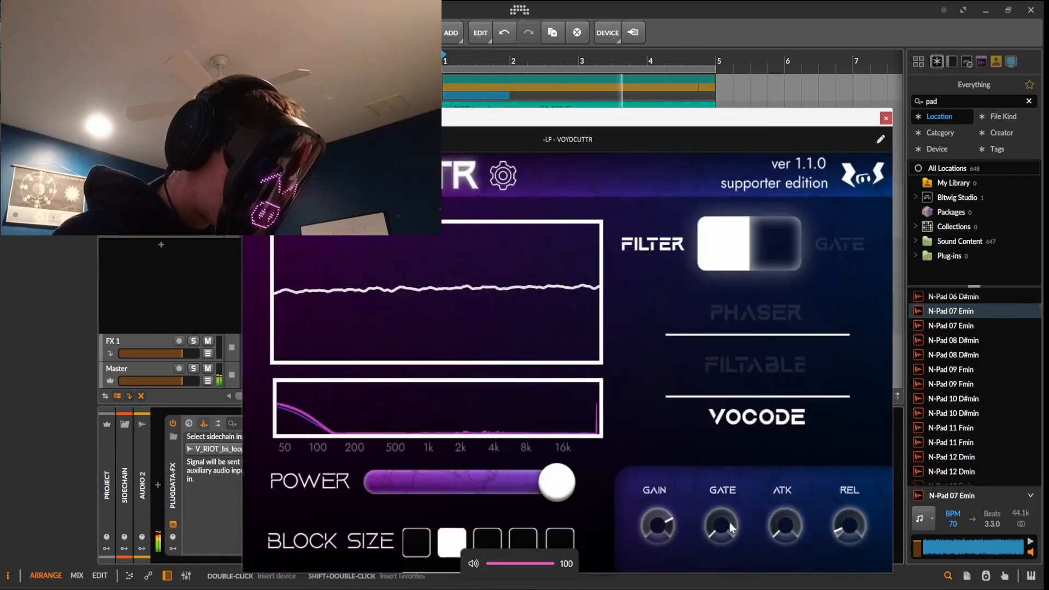
pyautogui.moveTo(731, 523); pyautogui.dragTo(730, 519)
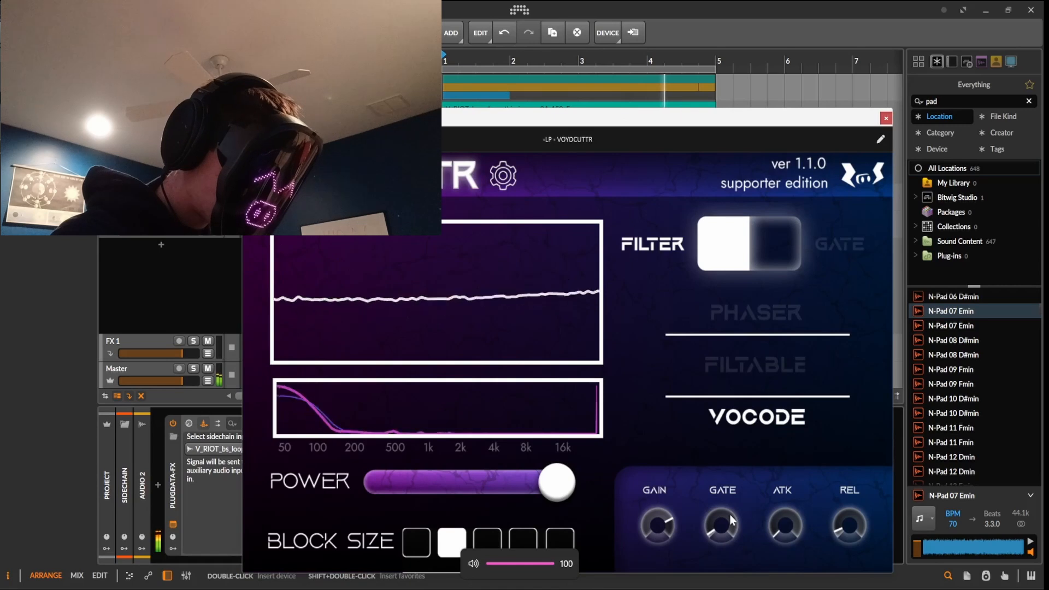
pyautogui.click(488, 542)
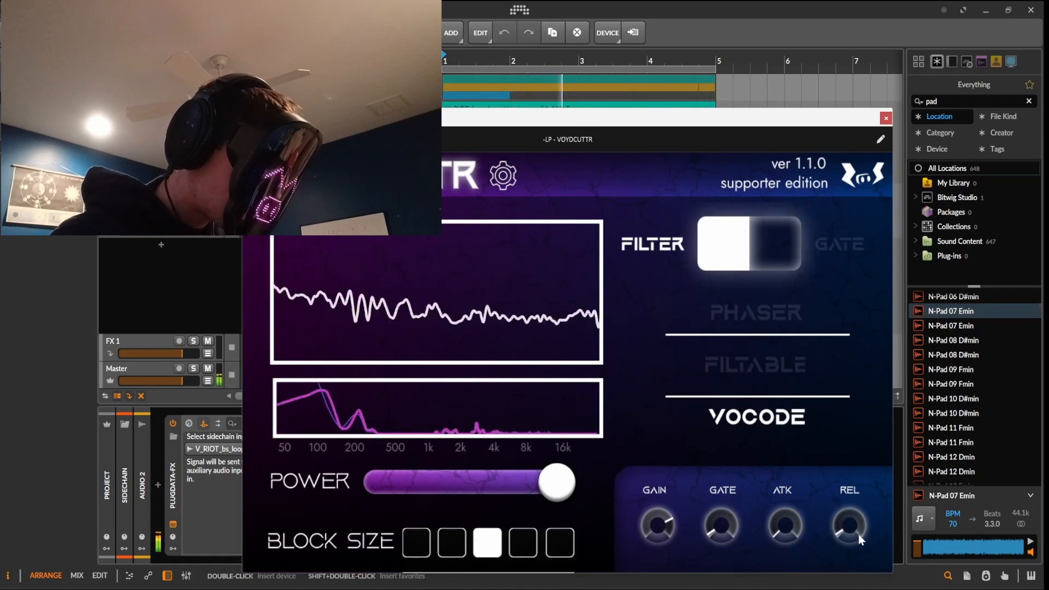
pyautogui.click(885, 119)
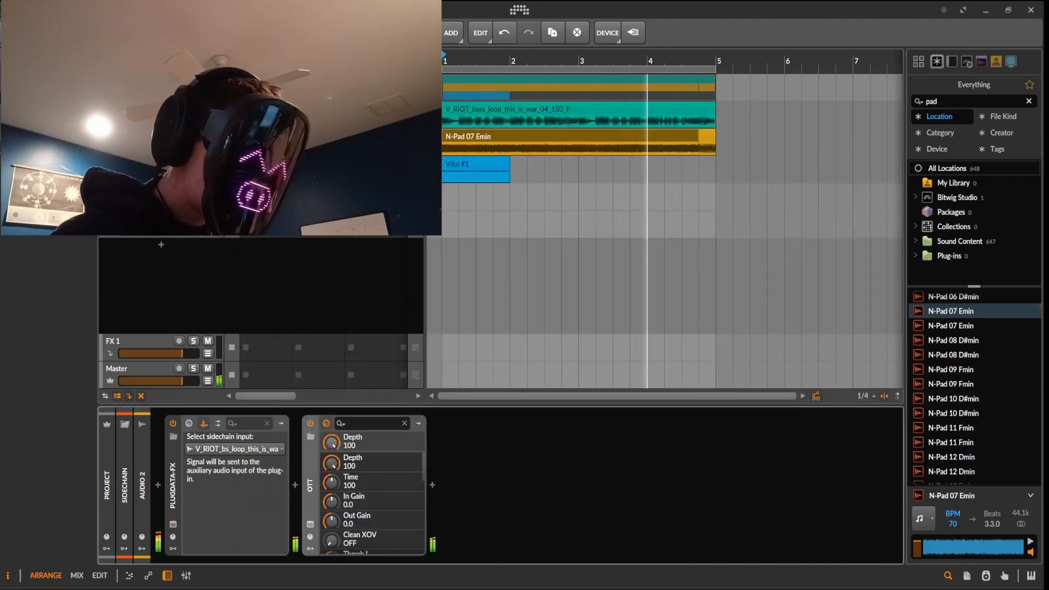
pyautogui.click(957, 101)
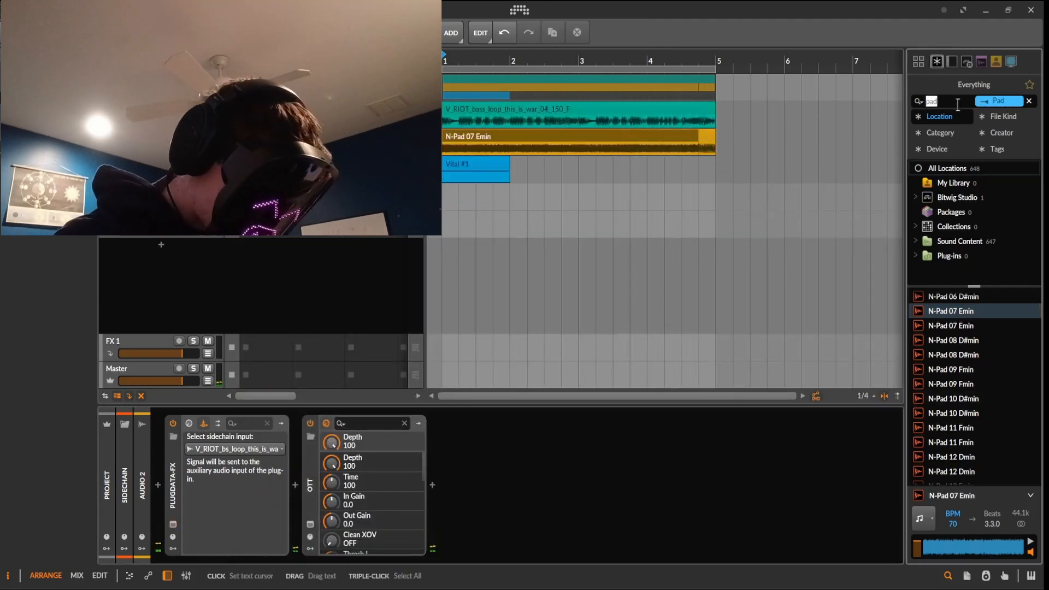
# Insert an EQ+ ahead of the plugdata-fx device on Audio 2
pyautogui.write('eq')
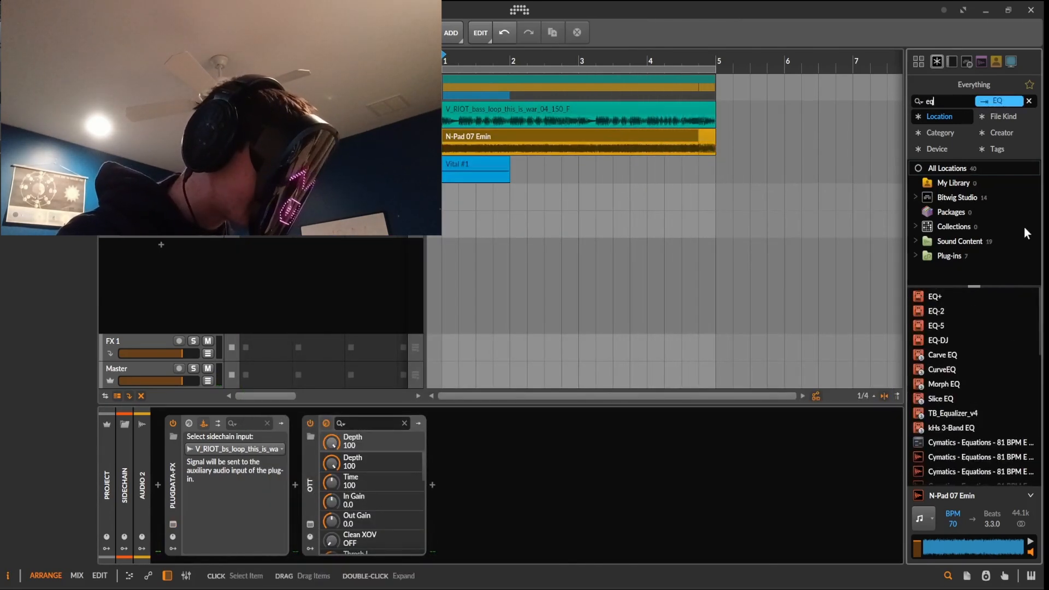
pyautogui.moveTo(931, 297); pyautogui.dragTo(126, 430)
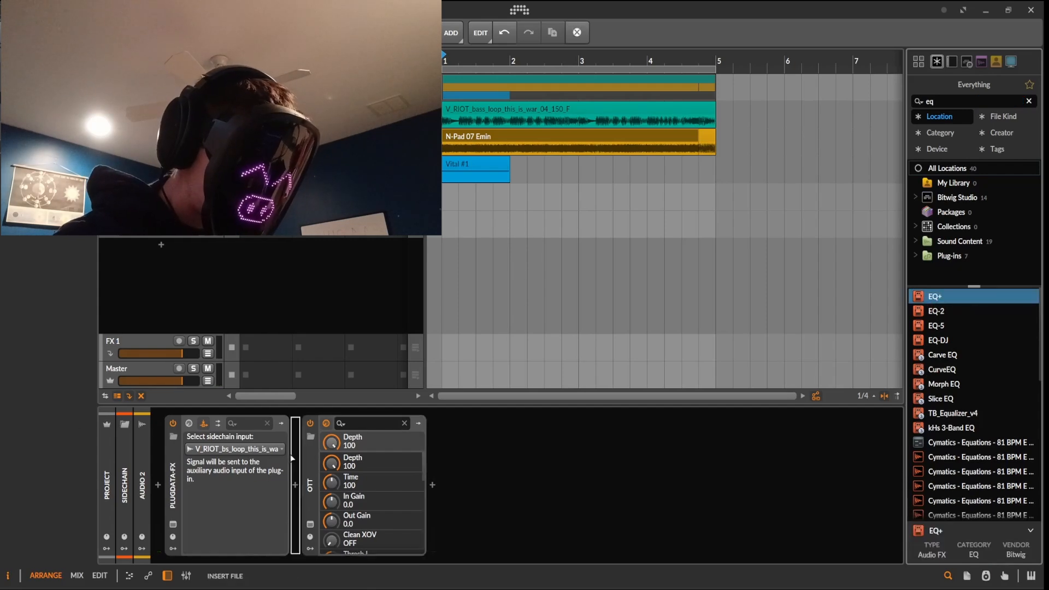
pyautogui.moveTo(158, 482); pyautogui.dragTo(157, 483)
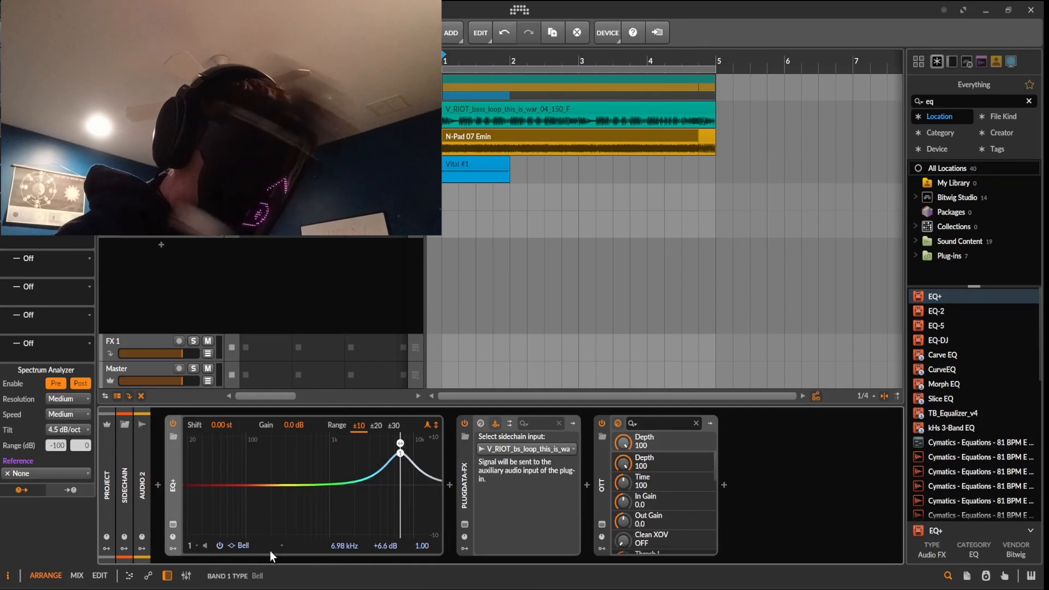
# Make EQ+ band 1 a high-shelf at 1.50 kHz boosted +21.5 dB
pyautogui.click(271, 543)
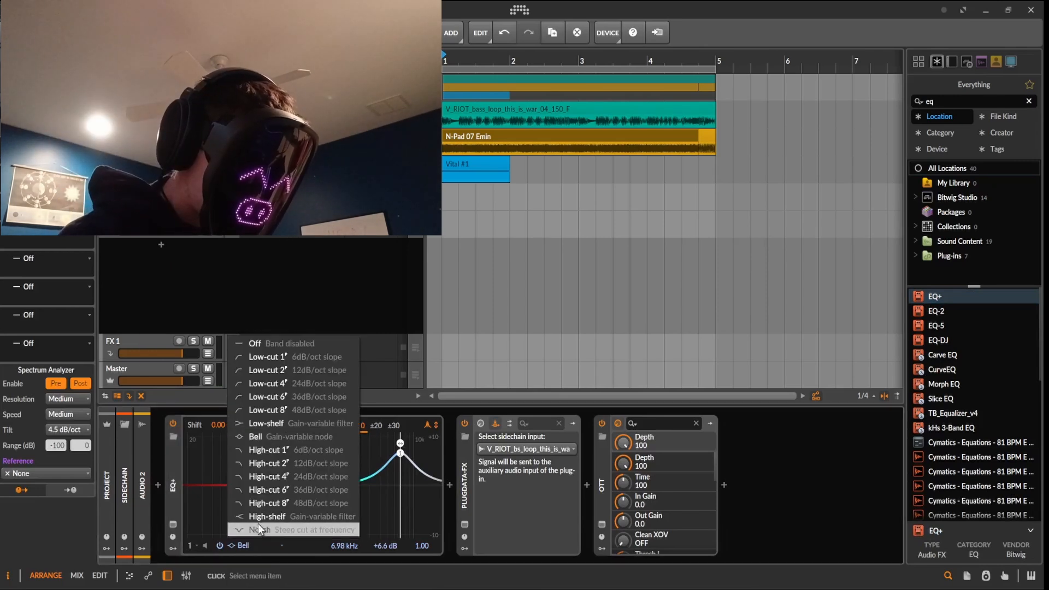
pyautogui.click(273, 513)
pyautogui.moveTo(871, 224); pyautogui.dragTo(643, 24)
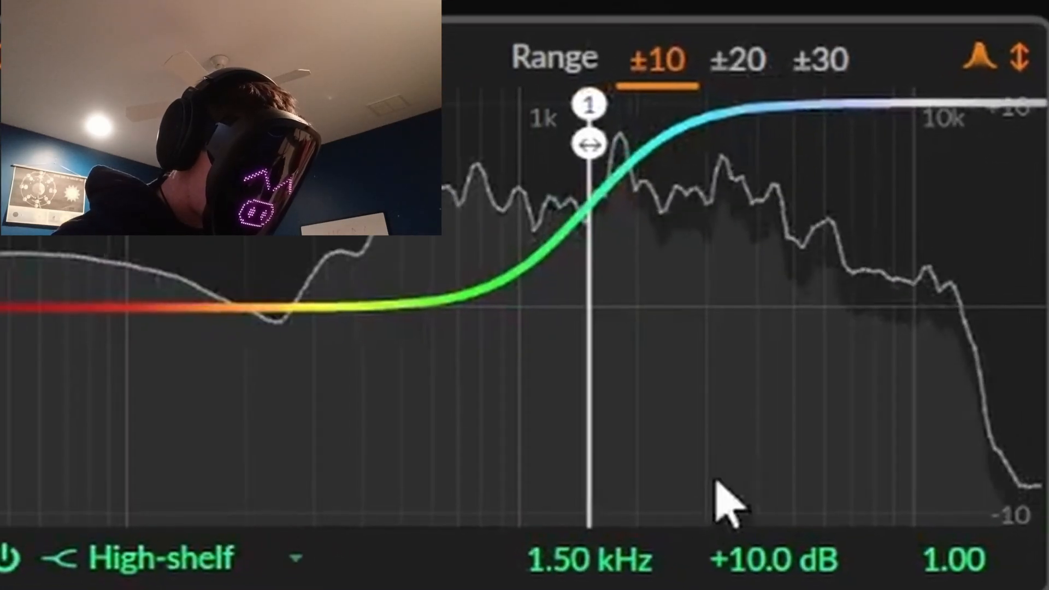
pyautogui.moveTo(786, 566); pyautogui.dragTo(785, 489)
pyautogui.moveTo(753, 541); pyautogui.dragTo(754, 518)
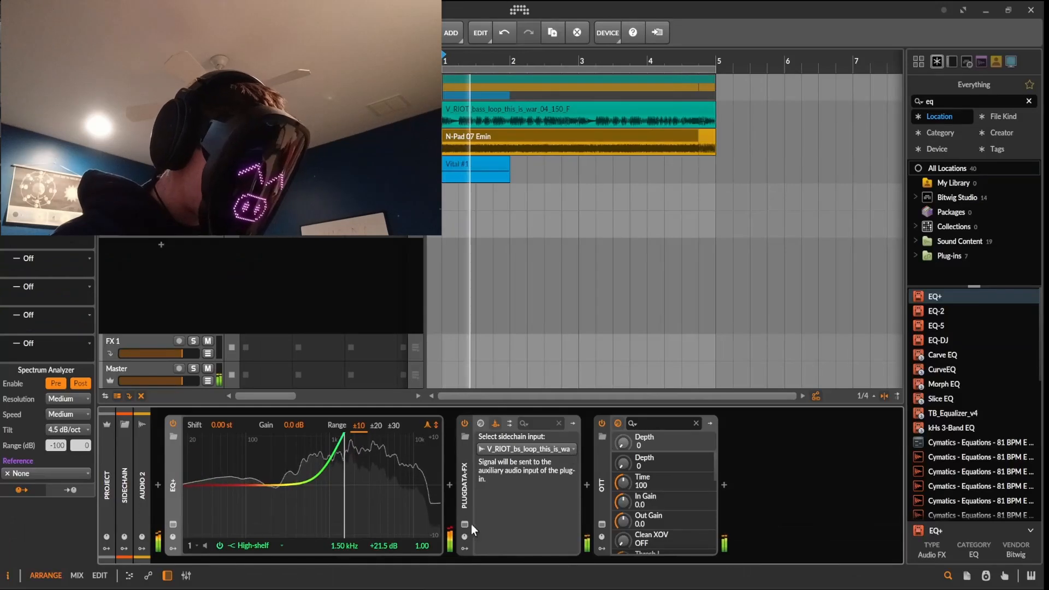
pyautogui.click(463, 523)
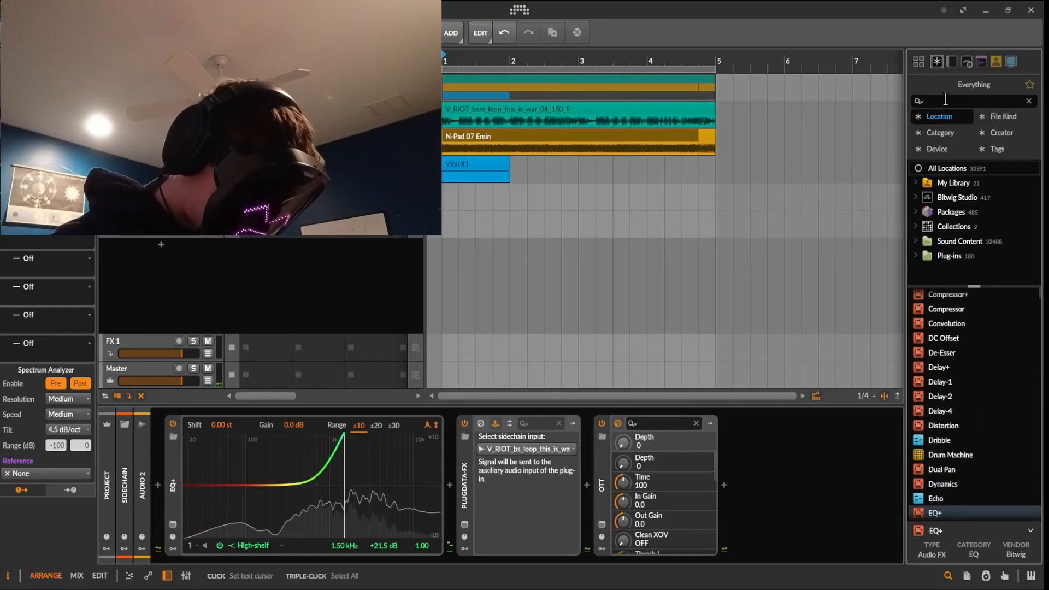
# Place N-Bass Pattern 07 E and 09 F clips on the bass track and trim N-Pad 07 Emin to bar 5
pyautogui.write('an')
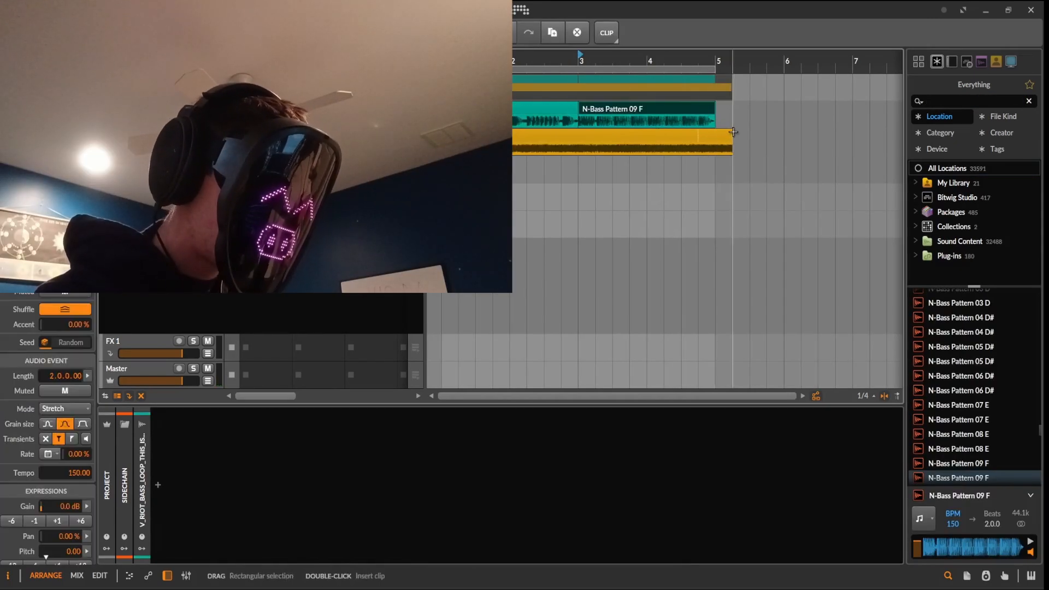
pyautogui.click(457, 109)
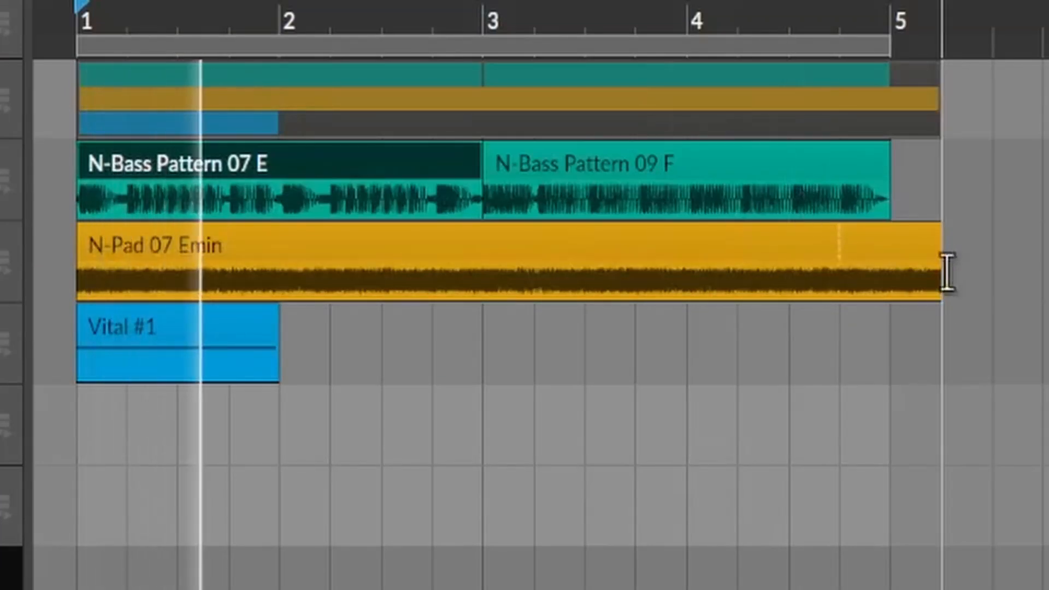
pyautogui.click(929, 241)
pyautogui.moveTo(929, 250); pyautogui.dragTo(885, 293)
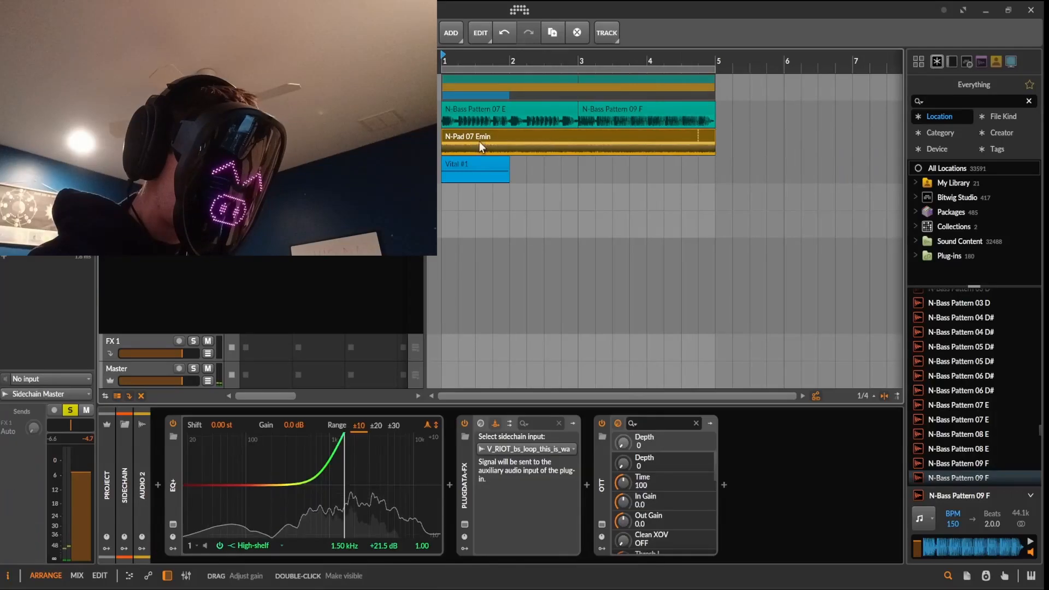
# Bring up the plugdata-fx window and lower GATE slightly
pyautogui.click(264, 444)
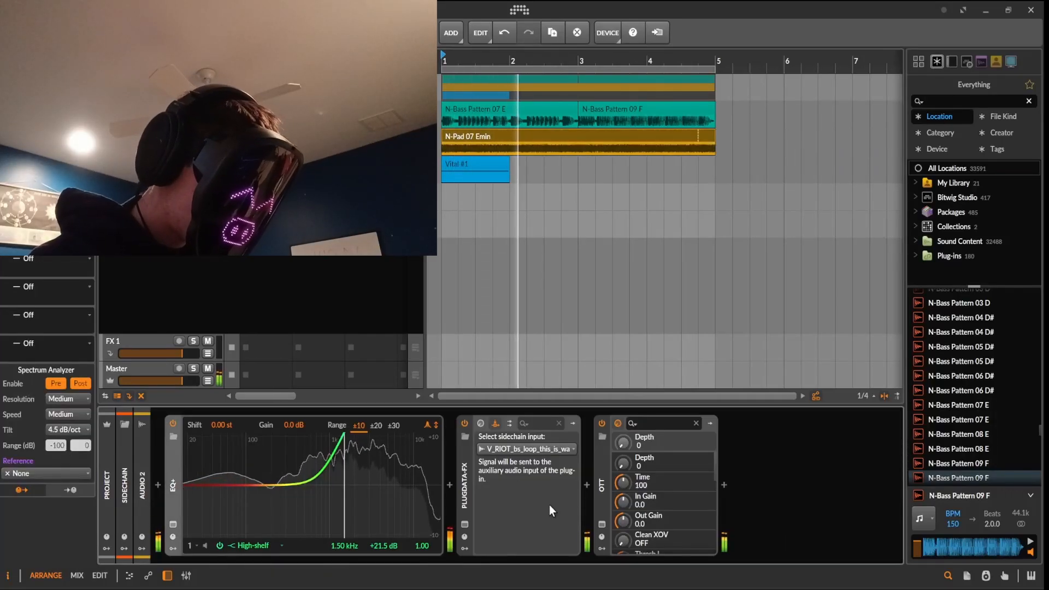
pyautogui.click(464, 523)
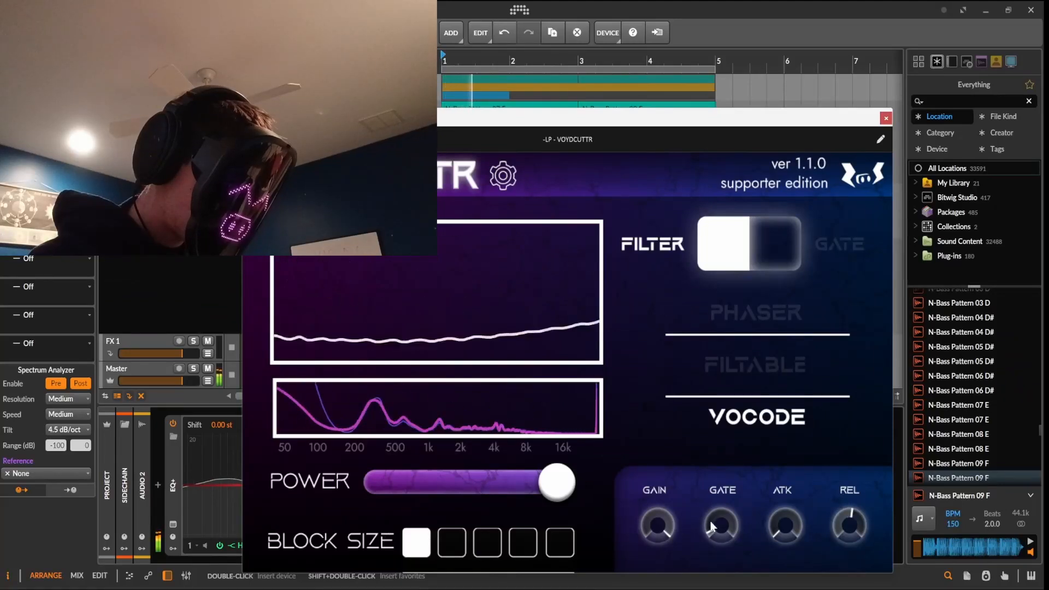
pyautogui.moveTo(724, 509); pyautogui.dragTo(720, 521)
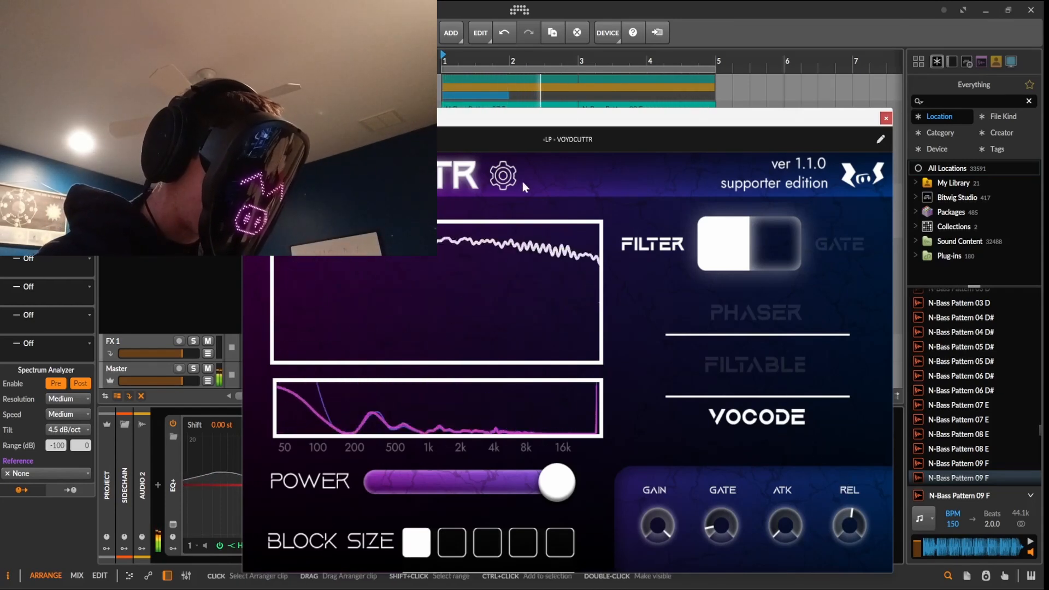
# Set VOYDCUTTR's filter type to CLIP, stop playback, and switch to PHASER mode
pyautogui.click(502, 176)
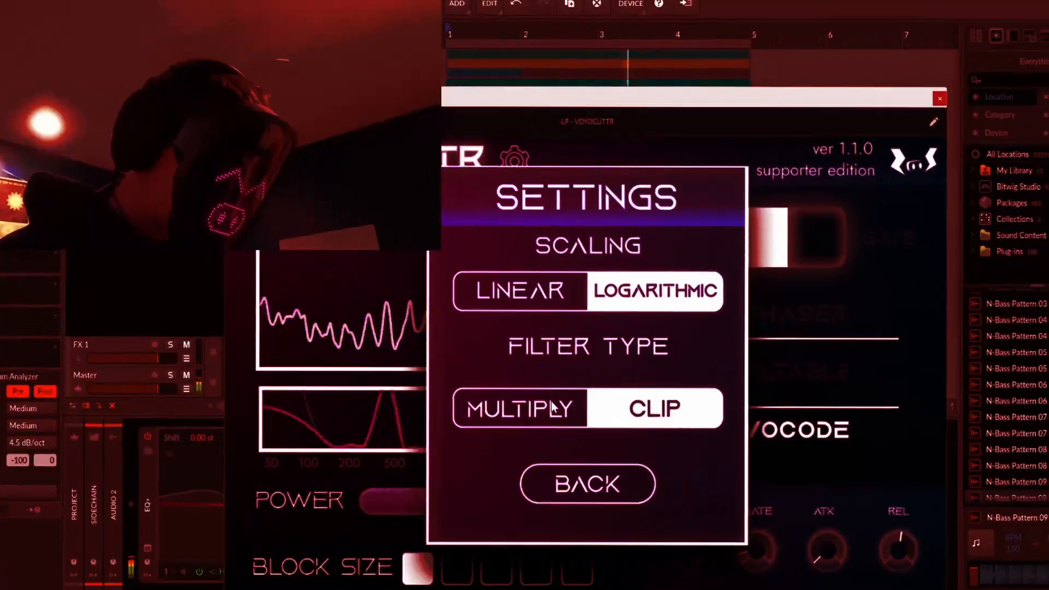
pyautogui.click(596, 404)
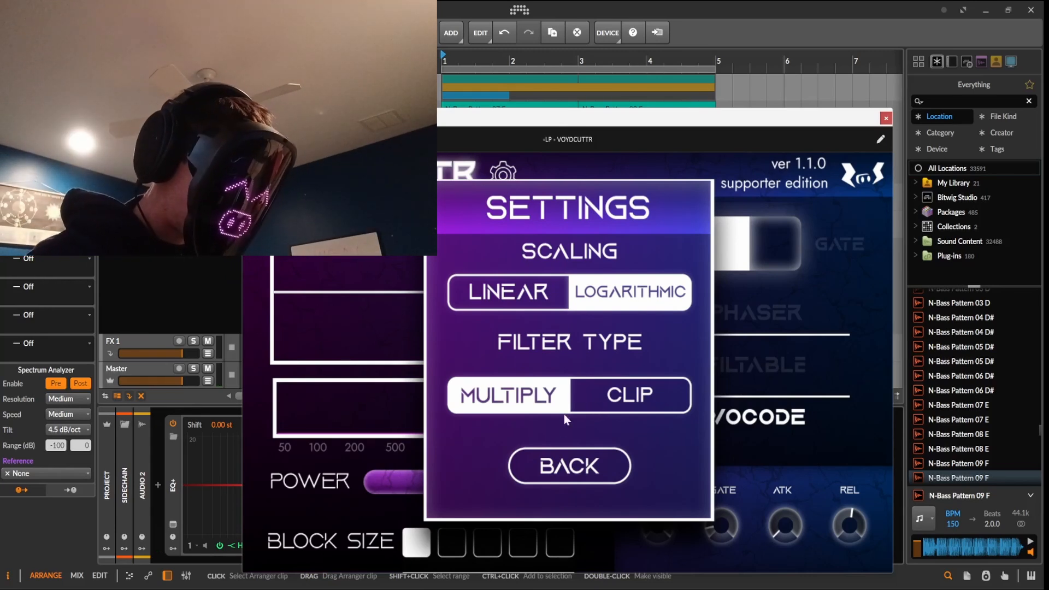
pyautogui.click(594, 402)
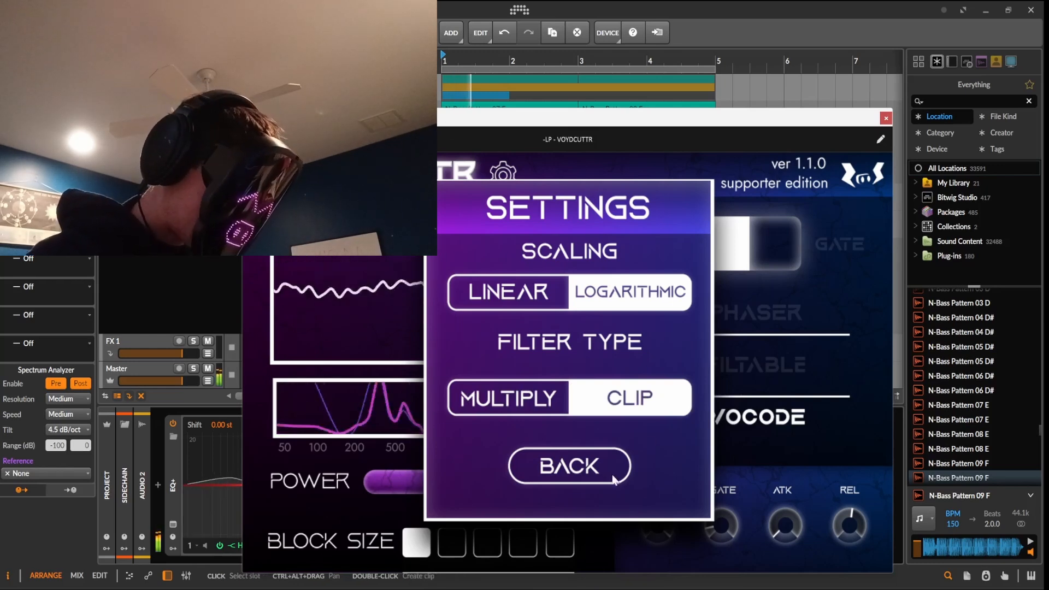
pyautogui.click(596, 460)
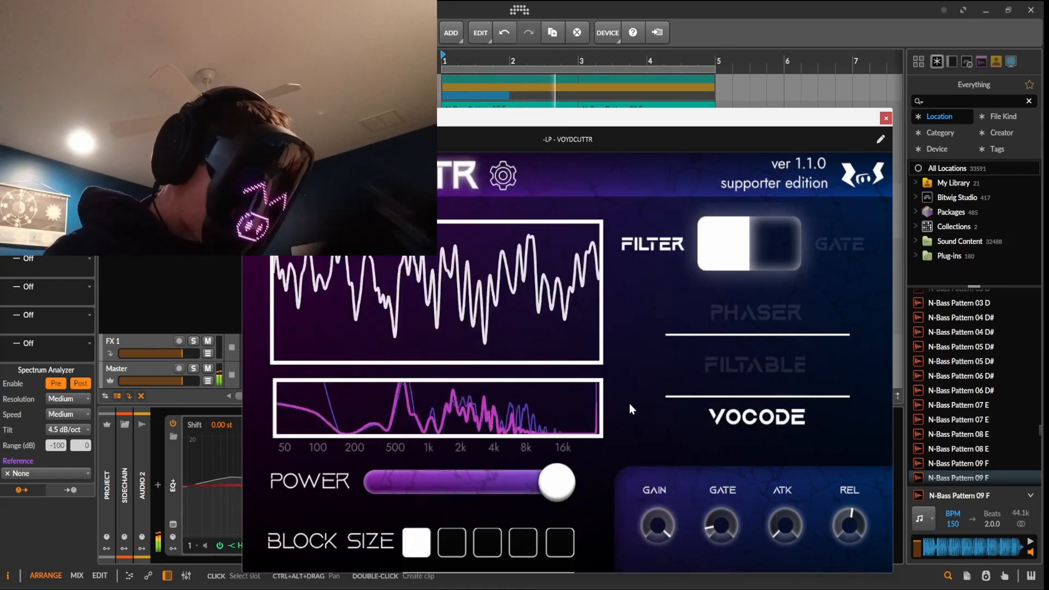
pyautogui.press('space')
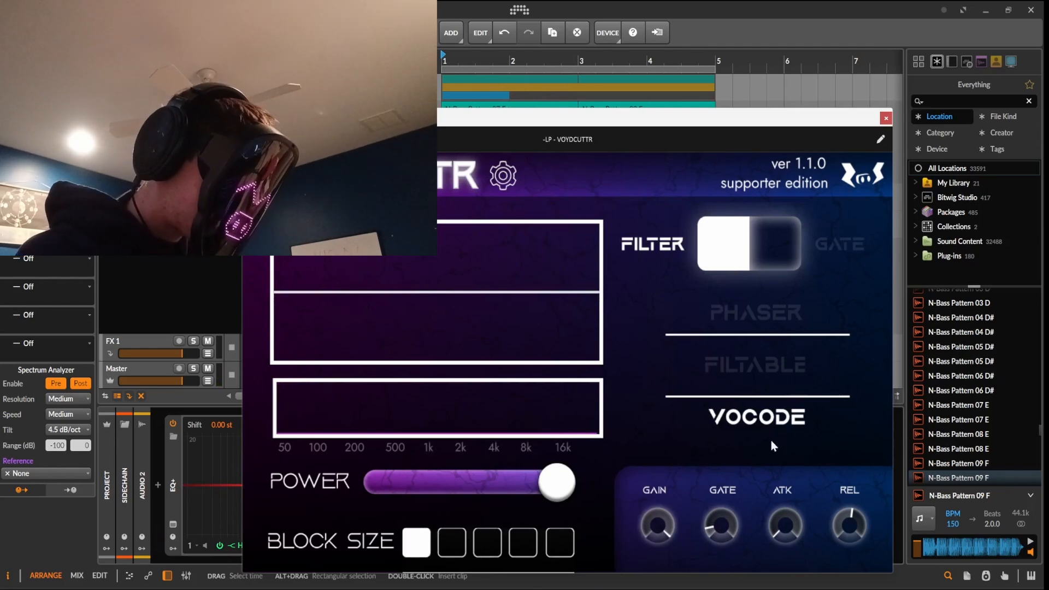
pyautogui.click(771, 330)
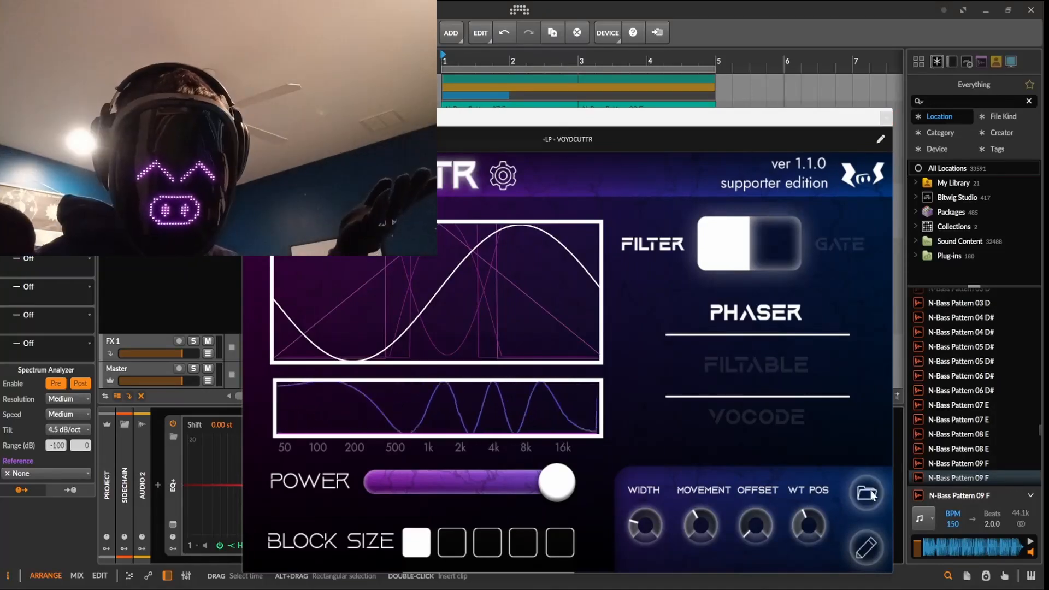
# Load the -LP - Sine Offsetter.wav wavetable into the phaser
pyautogui.click(867, 493)
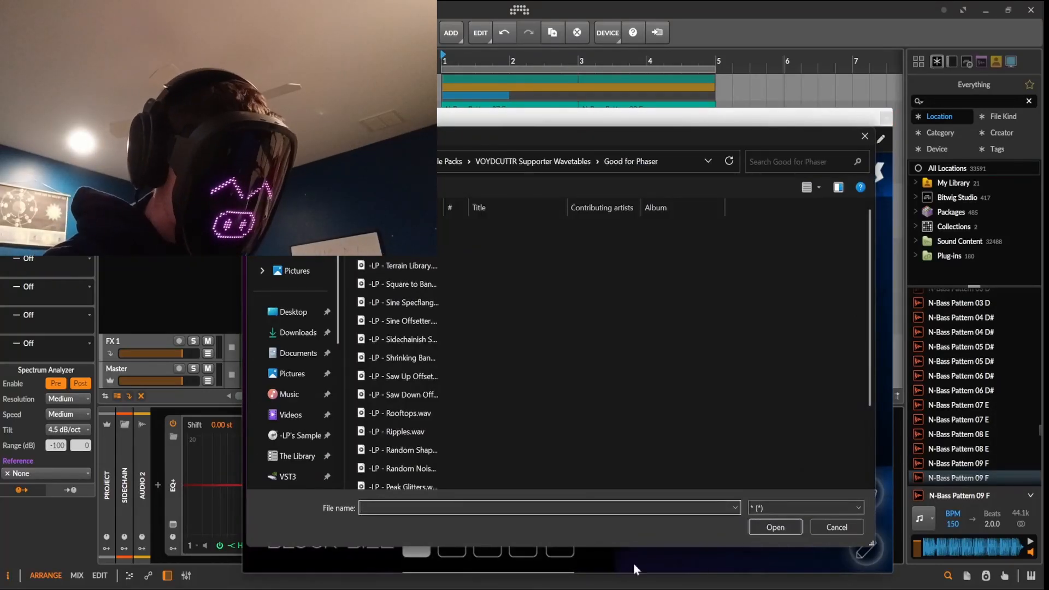
pyautogui.click(441, 325)
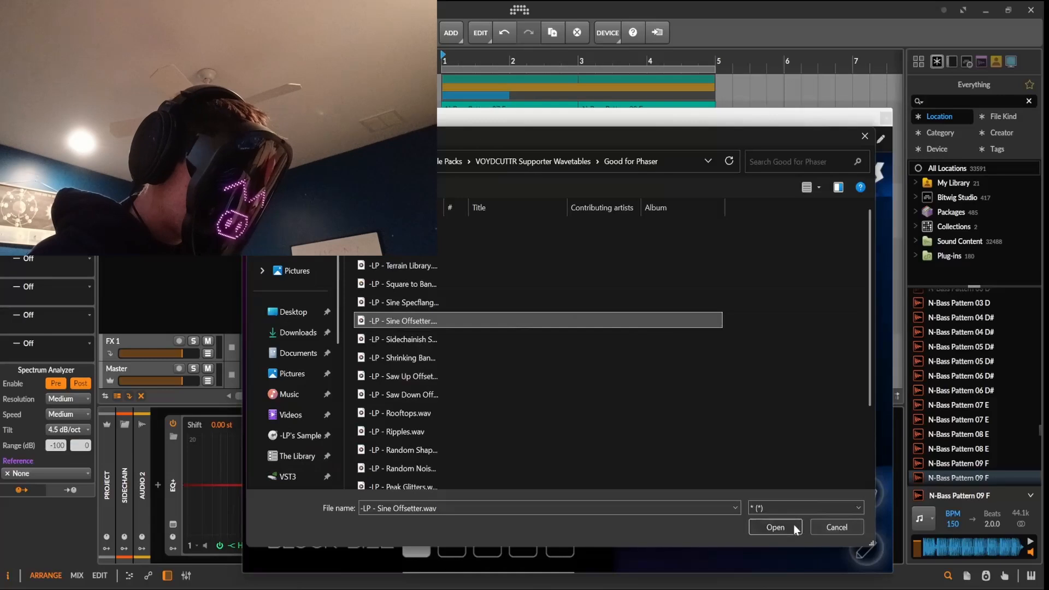
pyautogui.click(793, 527)
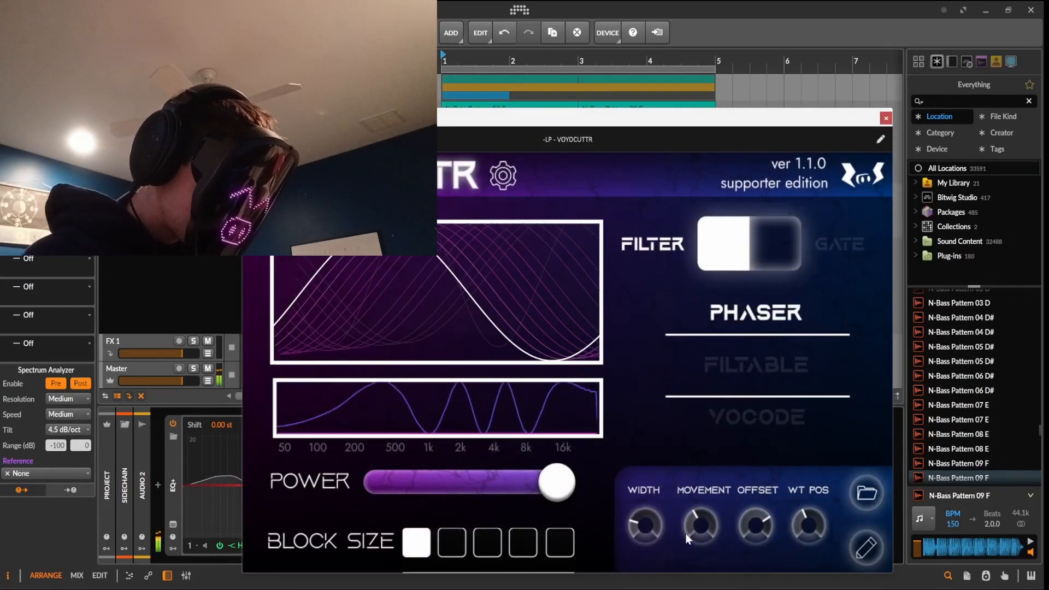
# Adjust MOVEMENT and sweep OFFSET while replaying the arrangement
pyautogui.moveTo(684, 533); pyautogui.dragTo(698, 527)
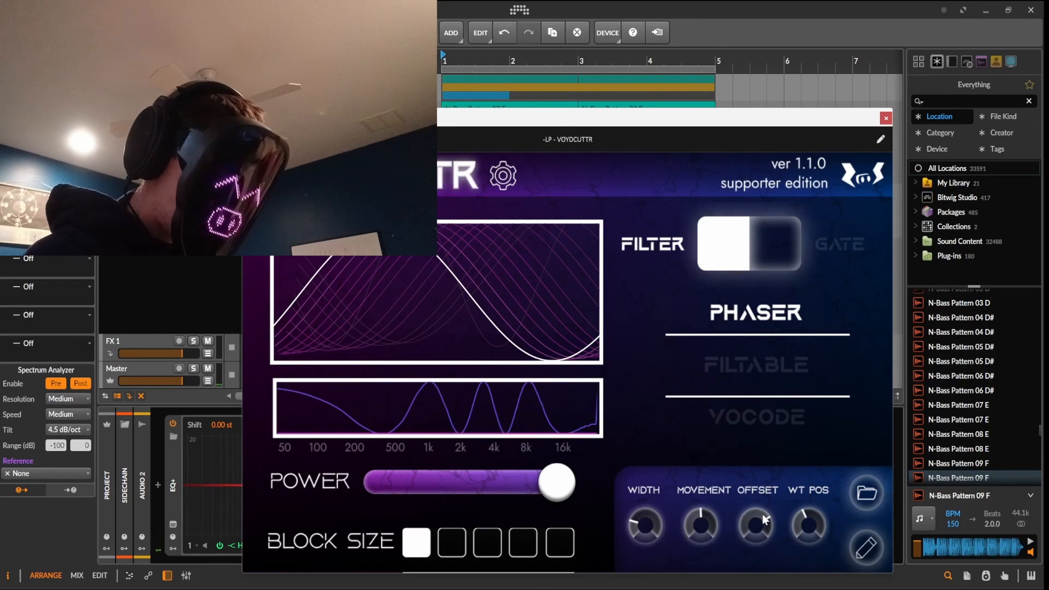
pyautogui.press('space')
pyautogui.moveTo(762, 514); pyautogui.dragTo(798, 480)
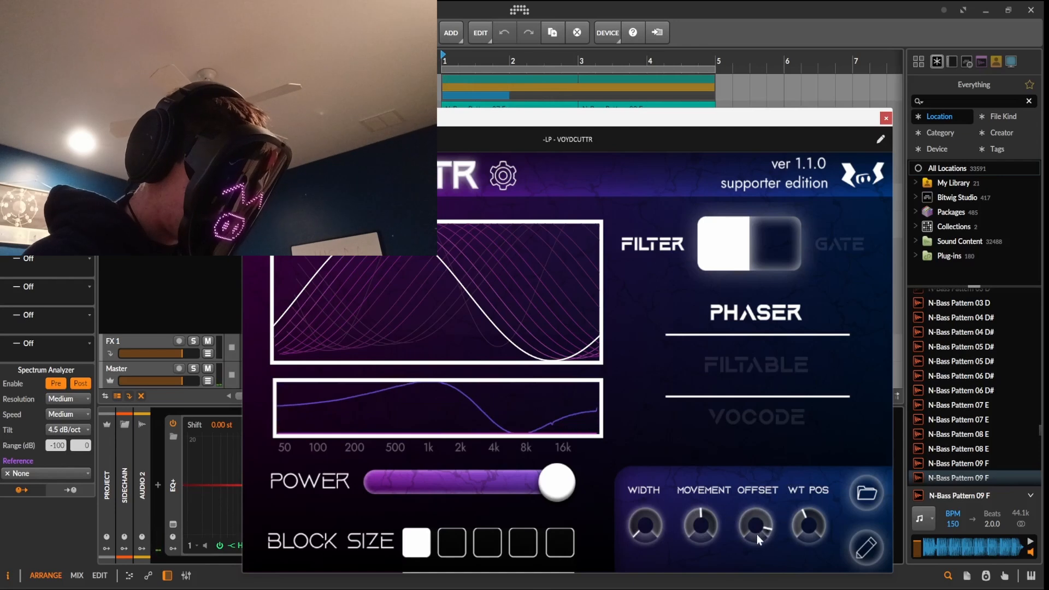
pyautogui.press('space')
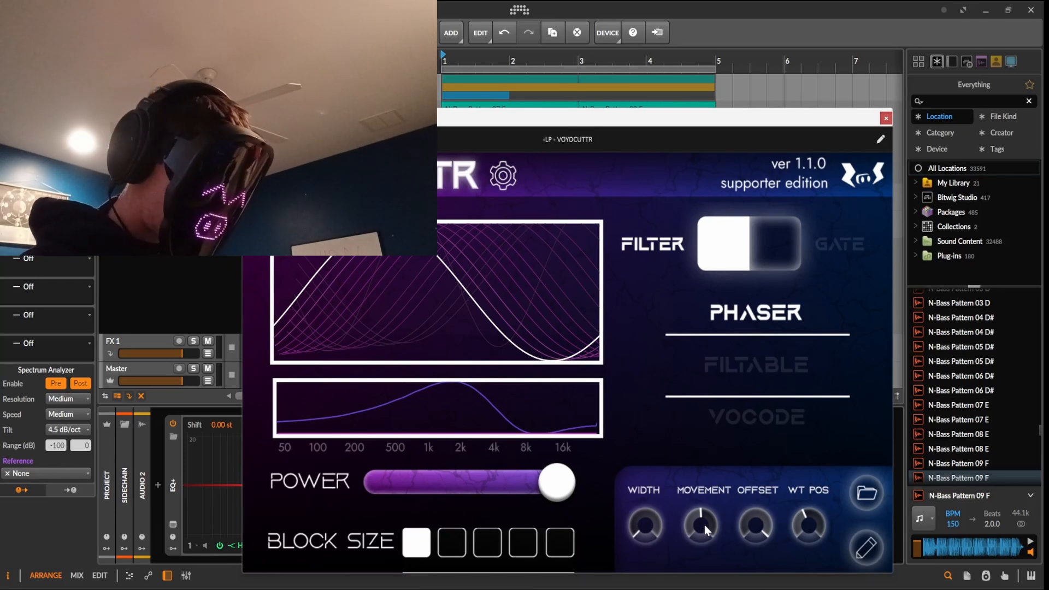
pyautogui.press('space')
pyautogui.moveTo(704, 525)
pyautogui.mouseDown()
pyautogui.moveTo(711, 497)
pyautogui.moveTo(693, 562)
pyautogui.moveTo(721, 510)
pyautogui.moveTo(710, 542)
pyautogui.moveTo(716, 528)
pyautogui.mouseUp()
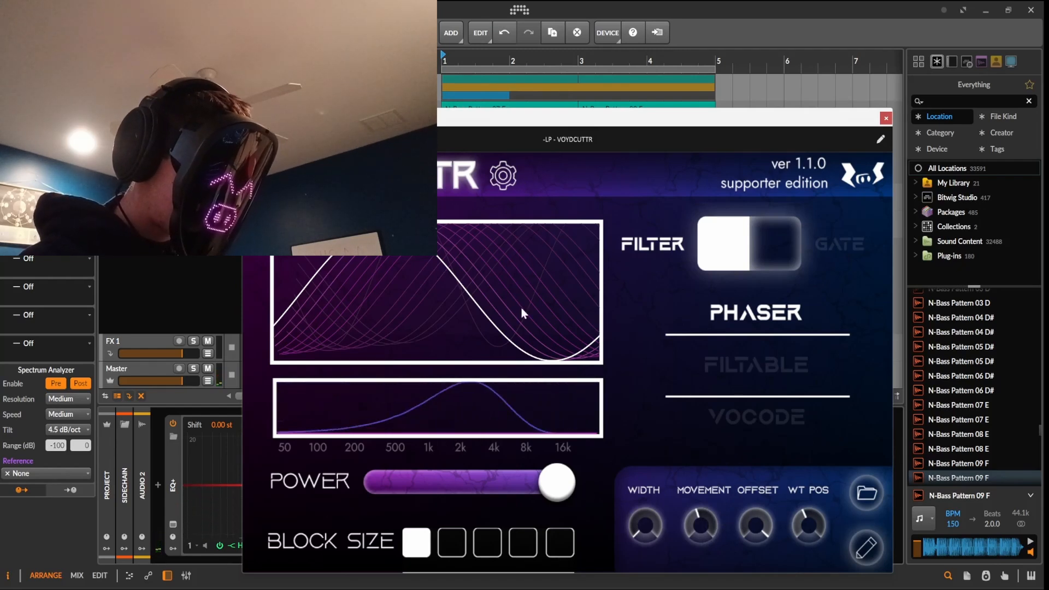
# Turn OFFSET to minimum, set WT POS to about 5 o'clock, and close the plugin window
pyautogui.click(503, 175)
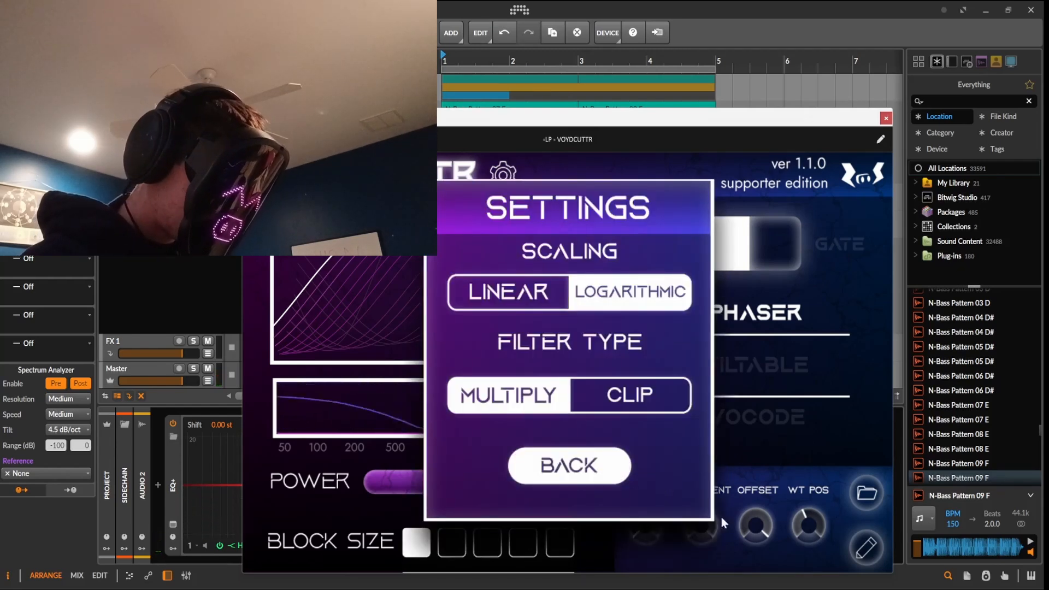
pyautogui.click(721, 517)
pyautogui.press('space')
pyautogui.moveTo(709, 530); pyautogui.dragTo(741, 512)
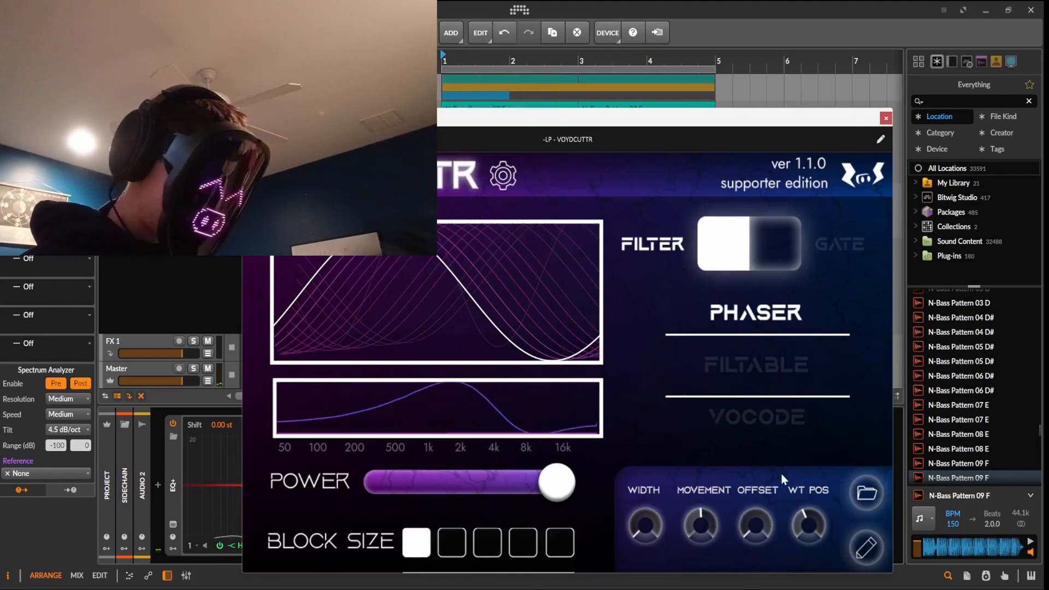
pyautogui.moveTo(807, 522); pyautogui.dragTo(822, 460)
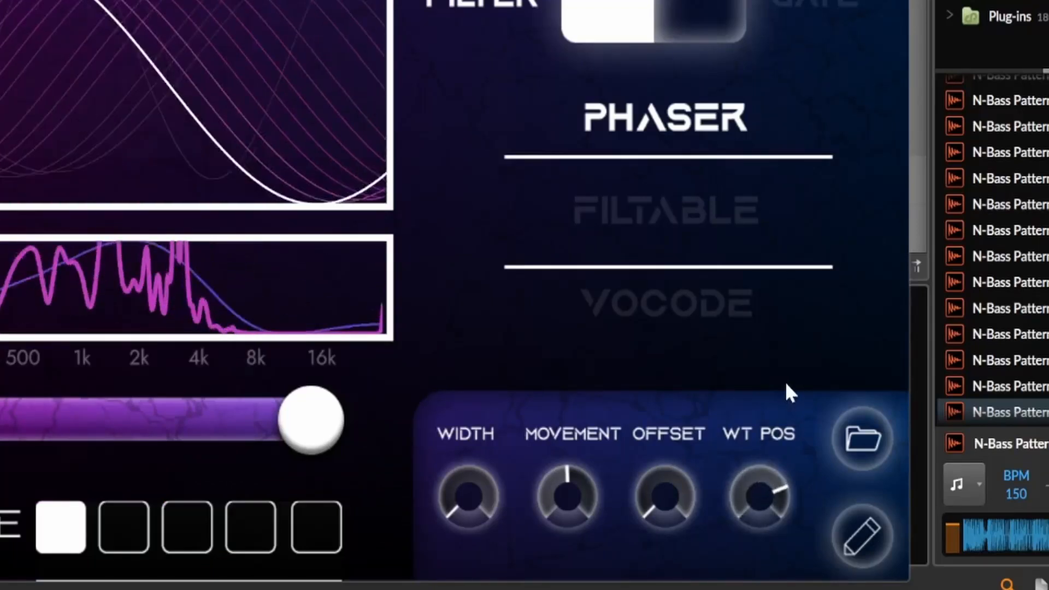
pyautogui.moveTo(785, 381); pyautogui.dragTo(761, 480)
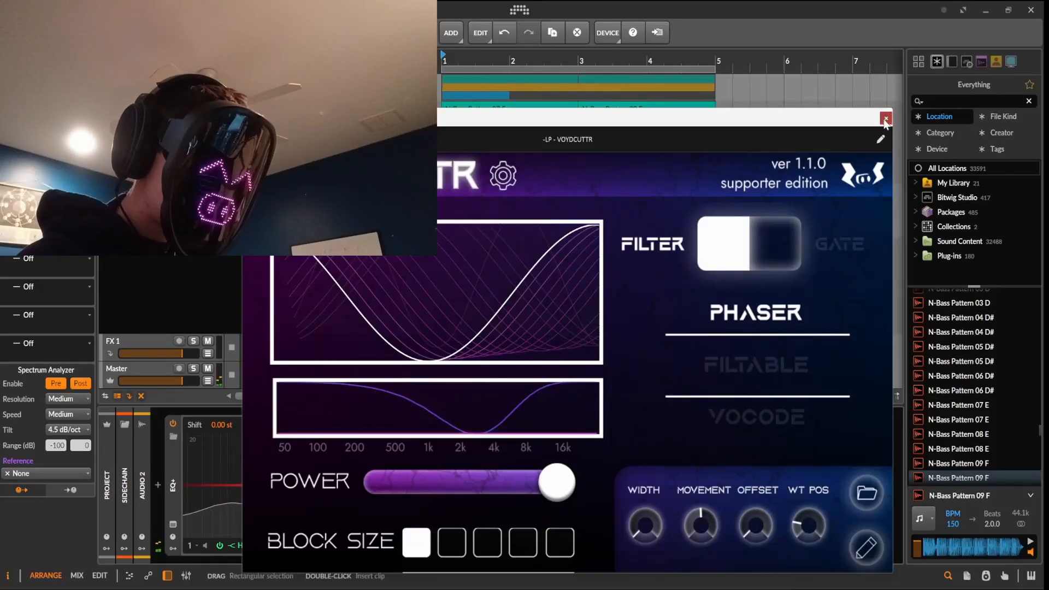
pyautogui.click(885, 119)
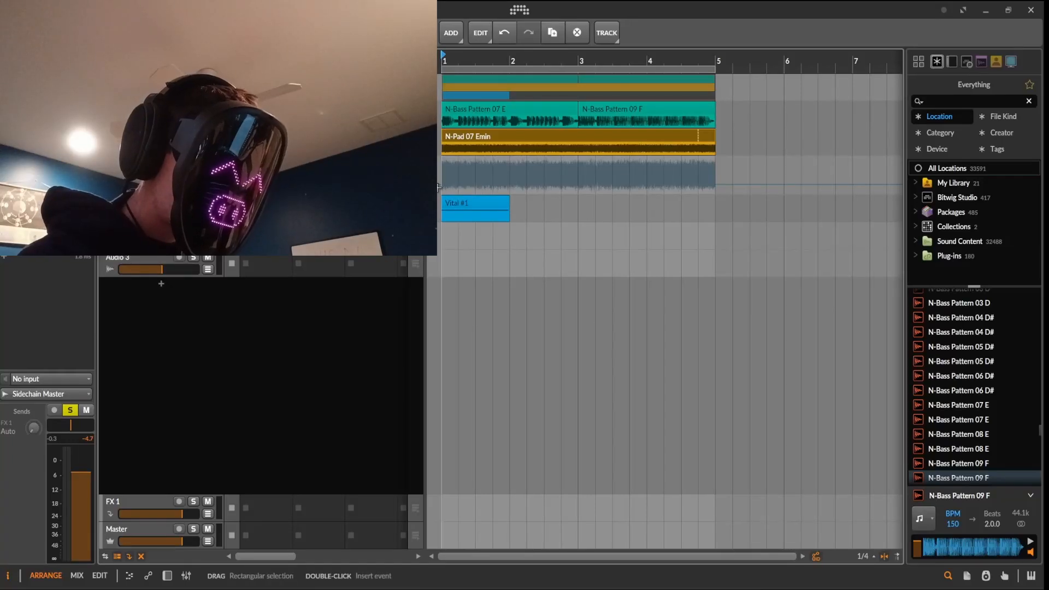
# Lower the starting automation point to 14.9%
pyautogui.click(450, 179)
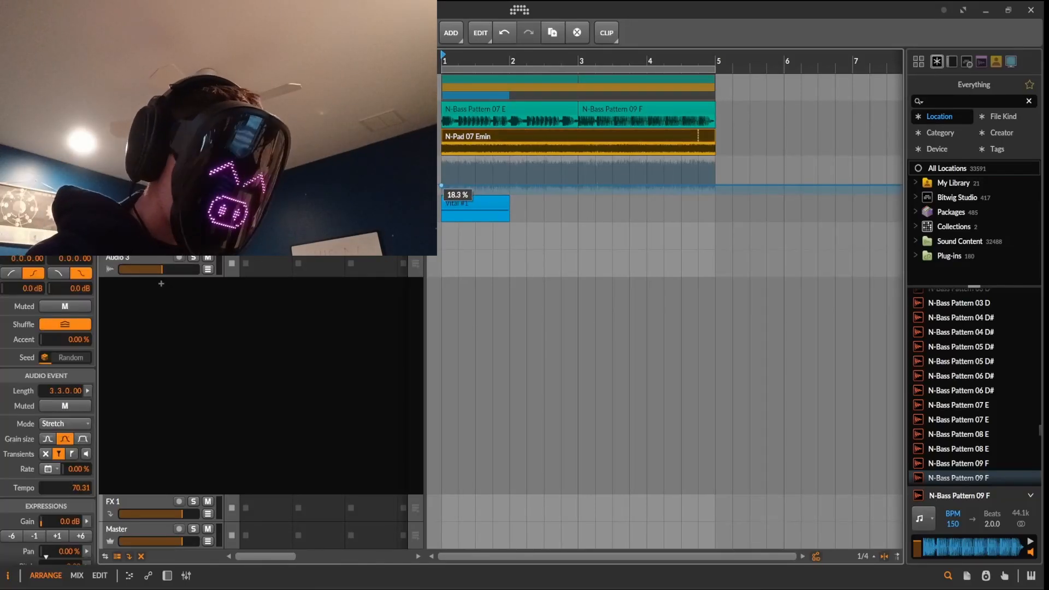
pyautogui.moveTo(441, 186); pyautogui.dragTo(441, 187)
pyautogui.click(514, 188)
pyautogui.press('space')
# Add automation points rising to 100% at bar 2 and down to 36.7% at bar 3
pyautogui.press('space')
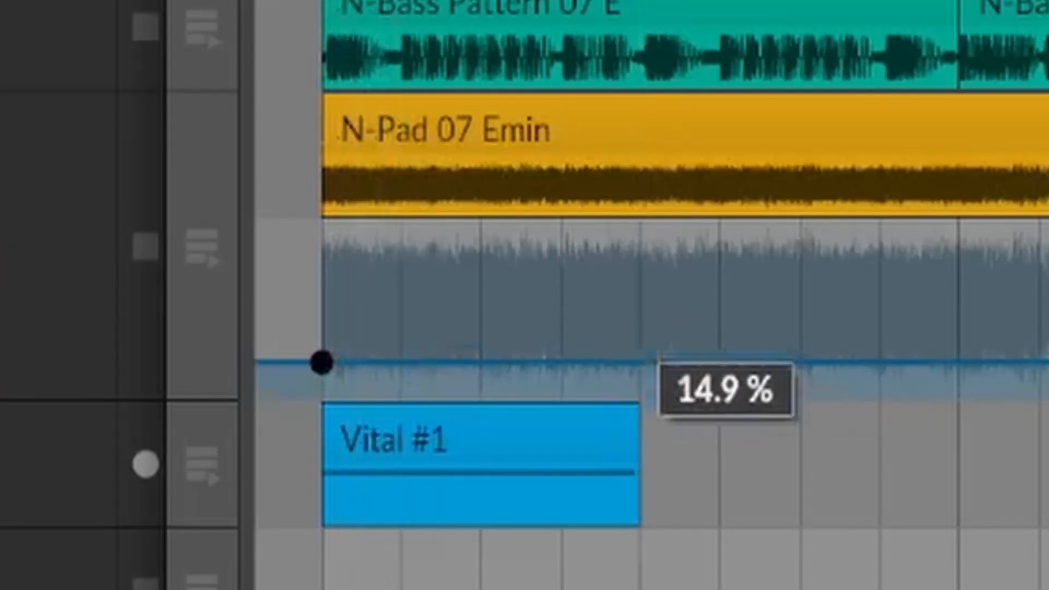
pyautogui.moveTo(636, 362); pyautogui.dragTo(637, 229)
pyautogui.press('space')
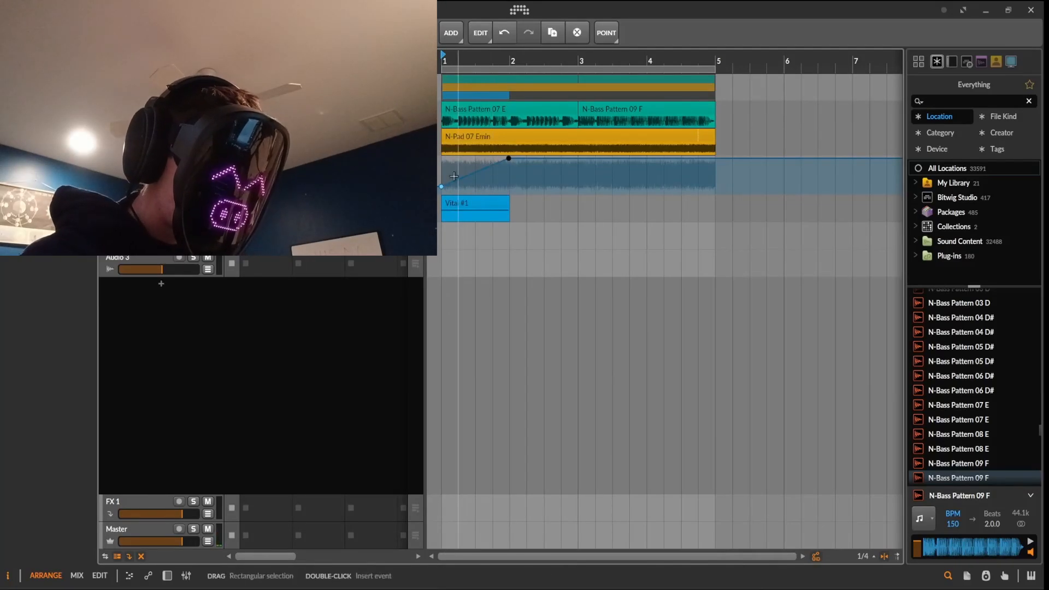
pyautogui.moveTo(578, 158); pyautogui.dragTo(579, 180)
pyautogui.press('space')
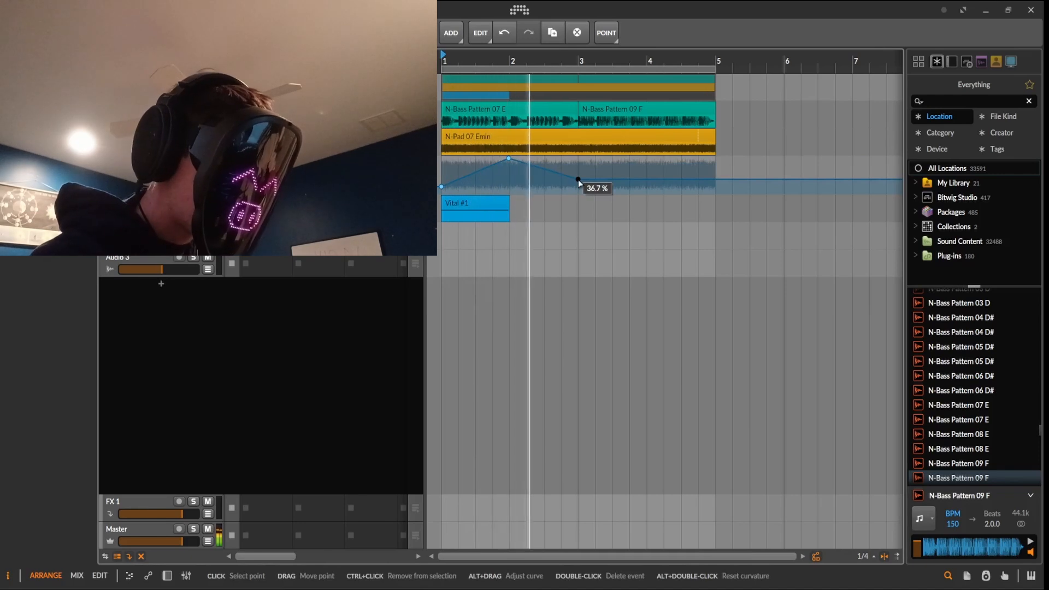
pyautogui.press('space')
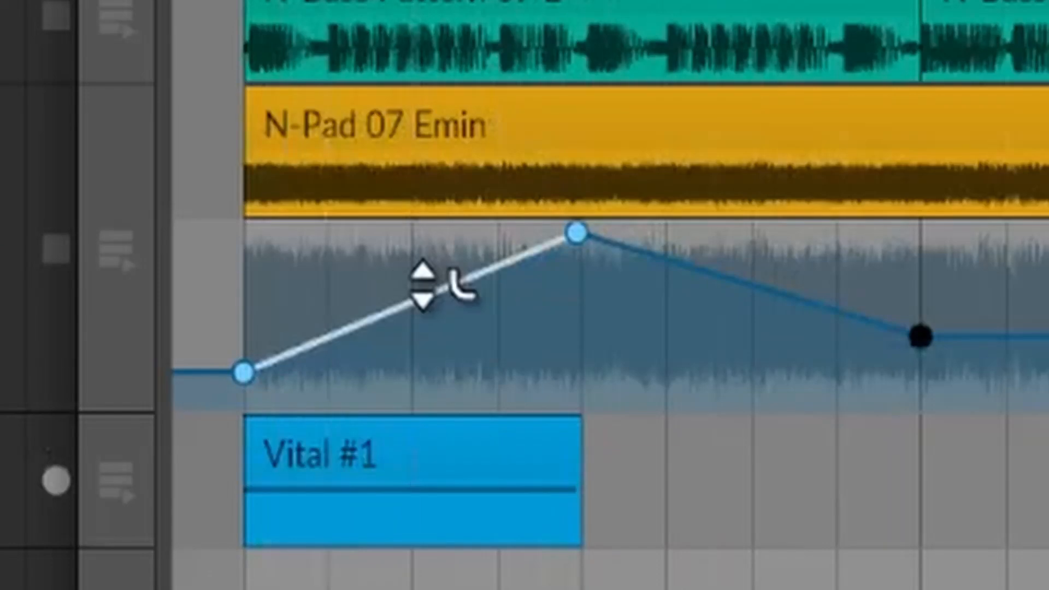
# Bend the rising automation segment into an upward curve and play it back
pyautogui.moveTo(479, 169); pyautogui.dragTo(482, 156)
pyautogui.press('space')
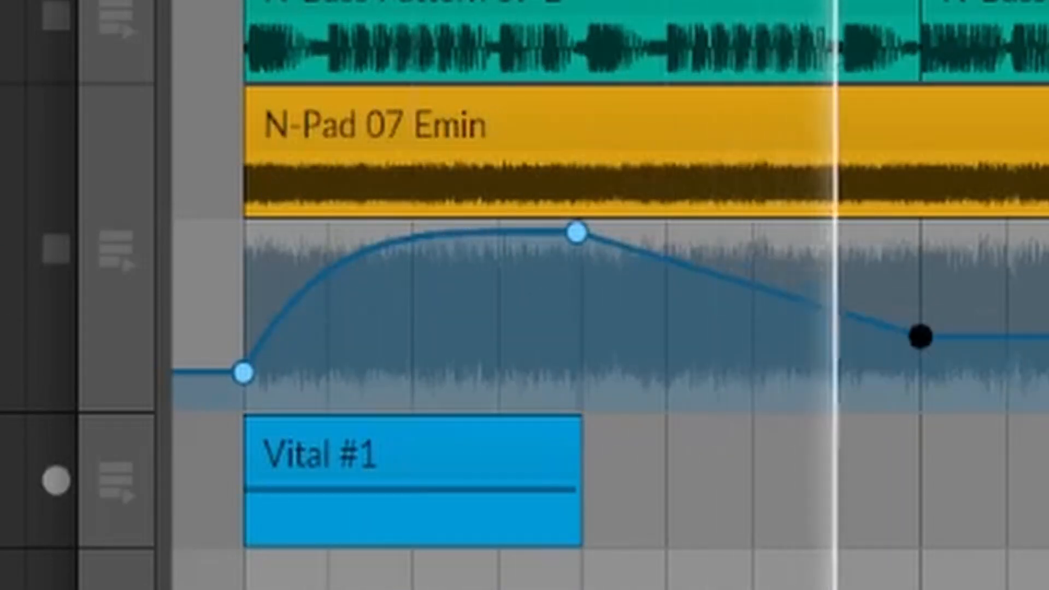
pyautogui.press('space')
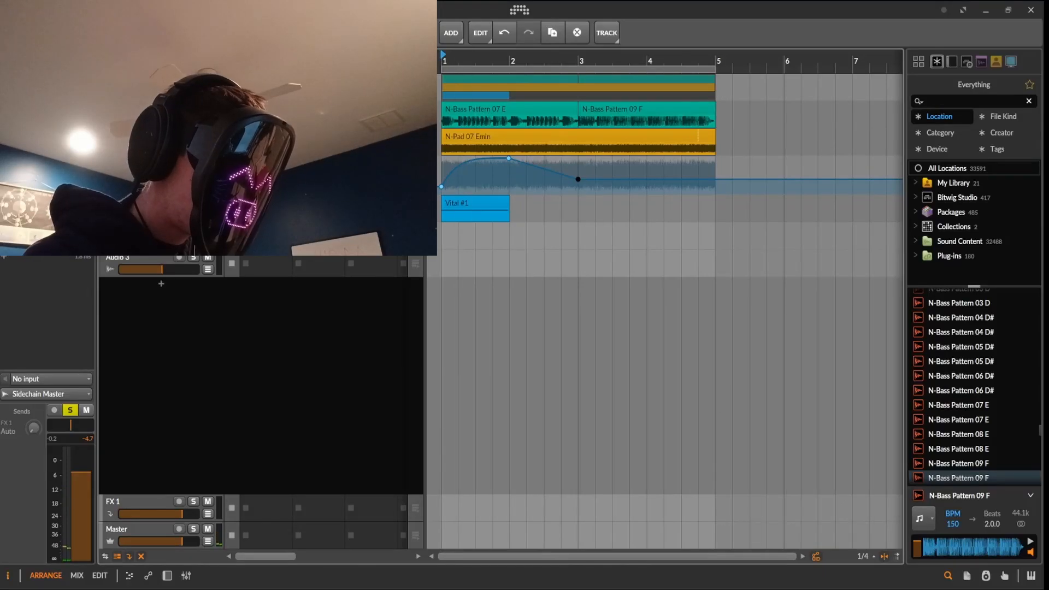
# Show the device chain, open VOYDCUTTR, and switch it to FILTABLE mode
pyautogui.press('d')
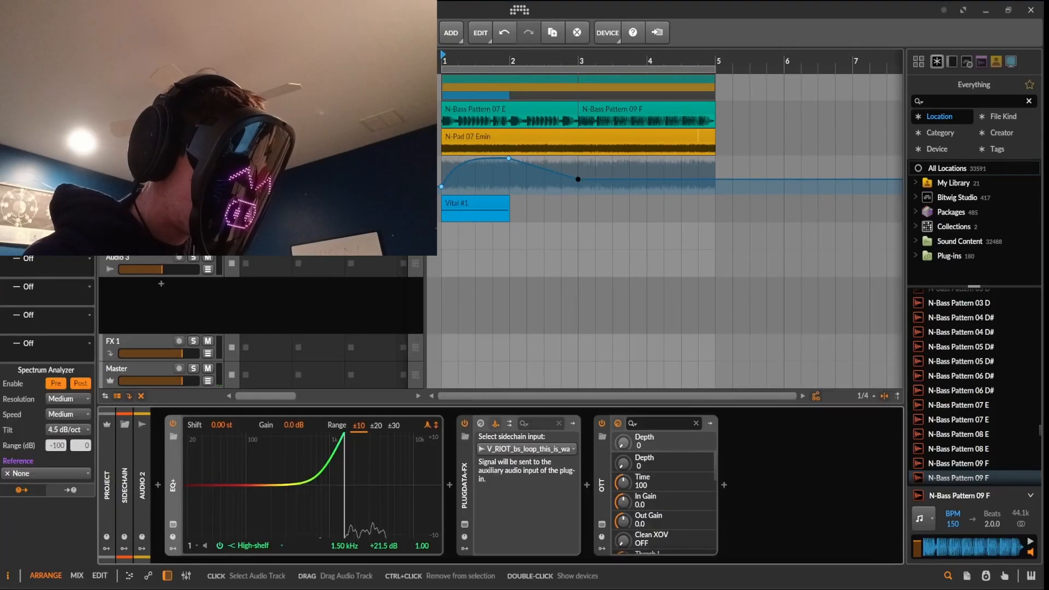
pyautogui.click(464, 525)
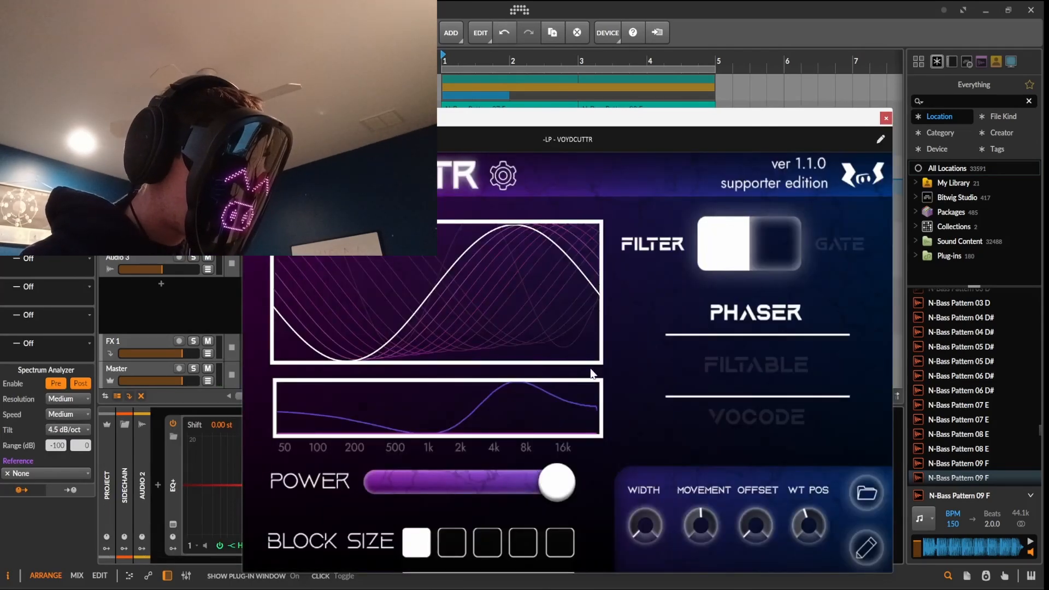
pyautogui.click(772, 363)
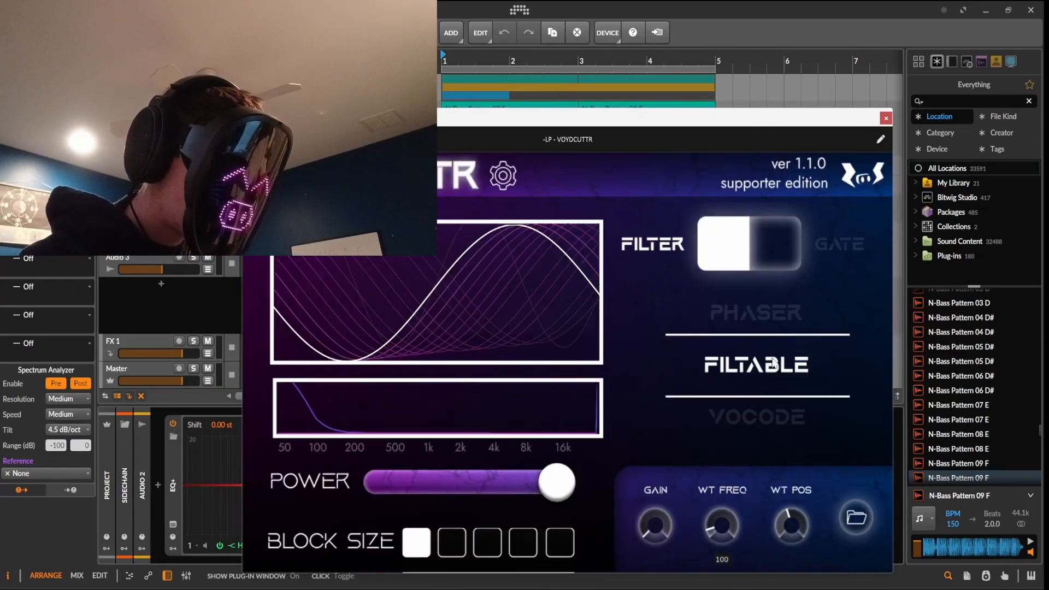
# Load the Dystopian Winds wavetable from the Good for Filtable folder
pyautogui.click(859, 532)
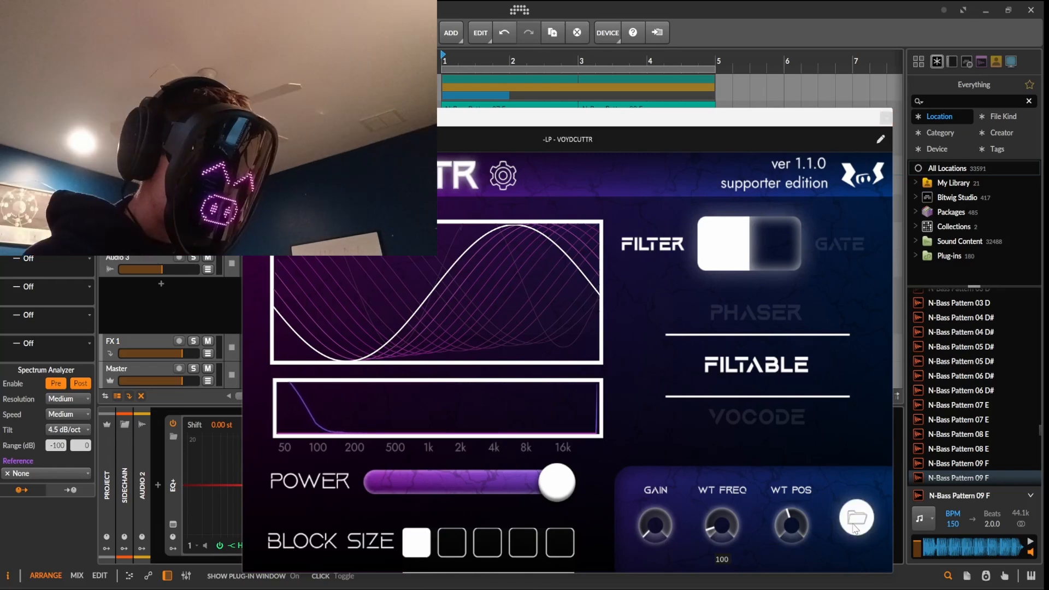
pyautogui.click(544, 158)
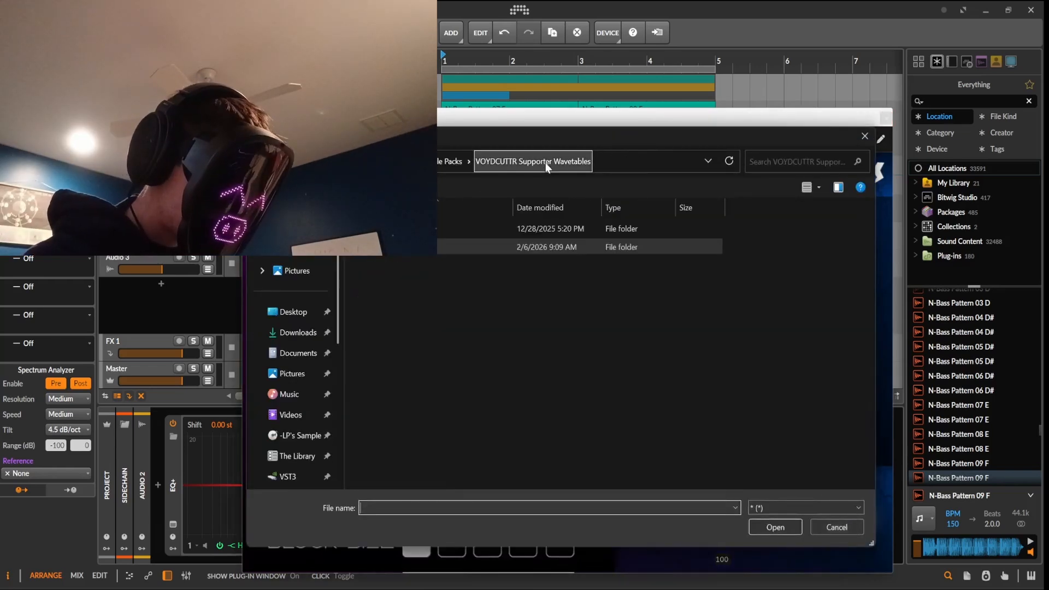
pyautogui.doubleClick(442, 228)
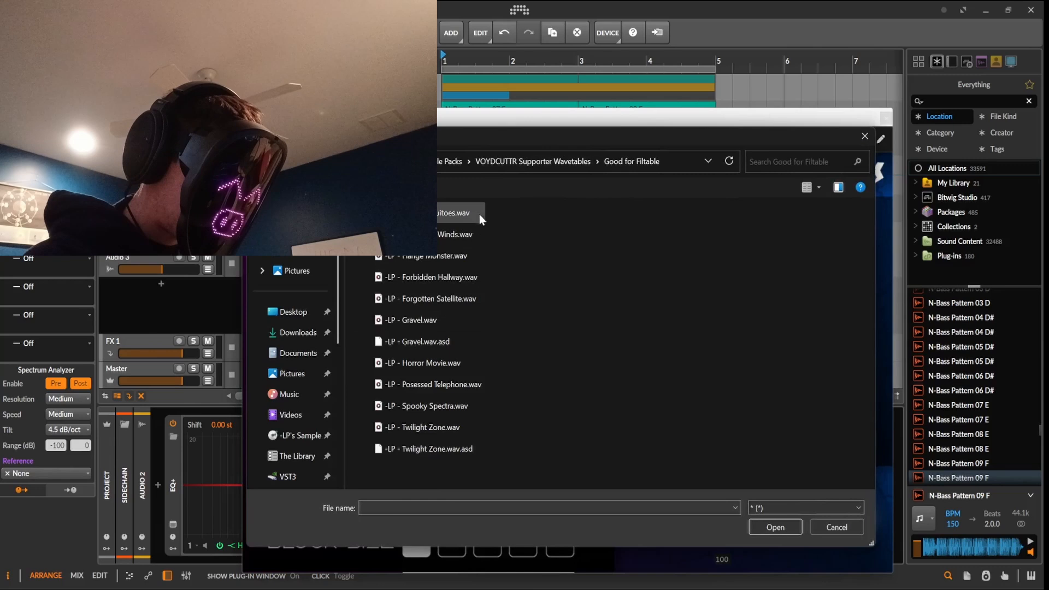
pyautogui.click(760, 527)
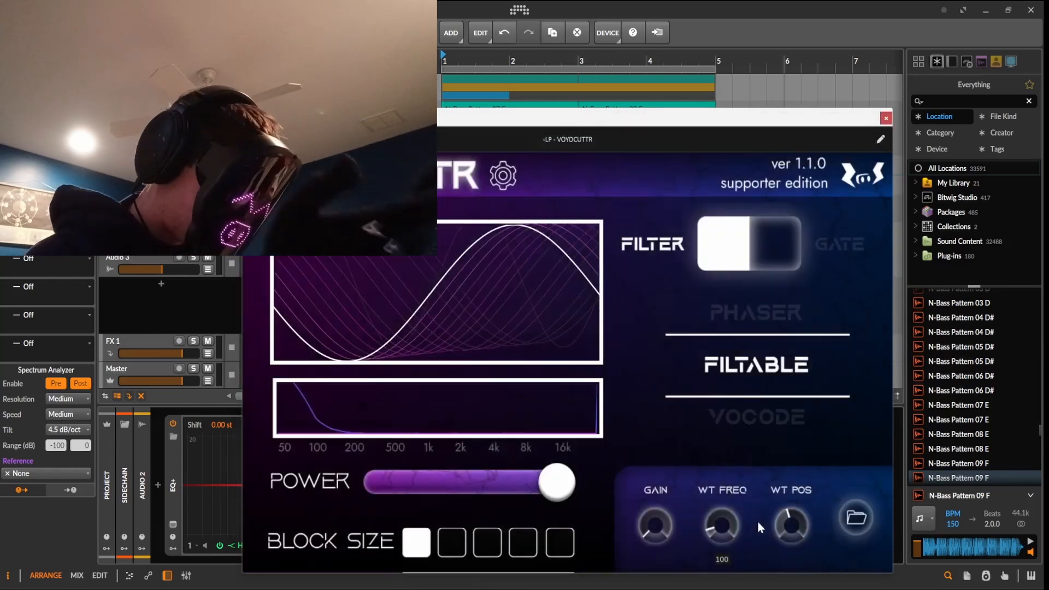
# Play the arrangement and set VOYDCUTTR's block size to the second step
pyautogui.press('space')
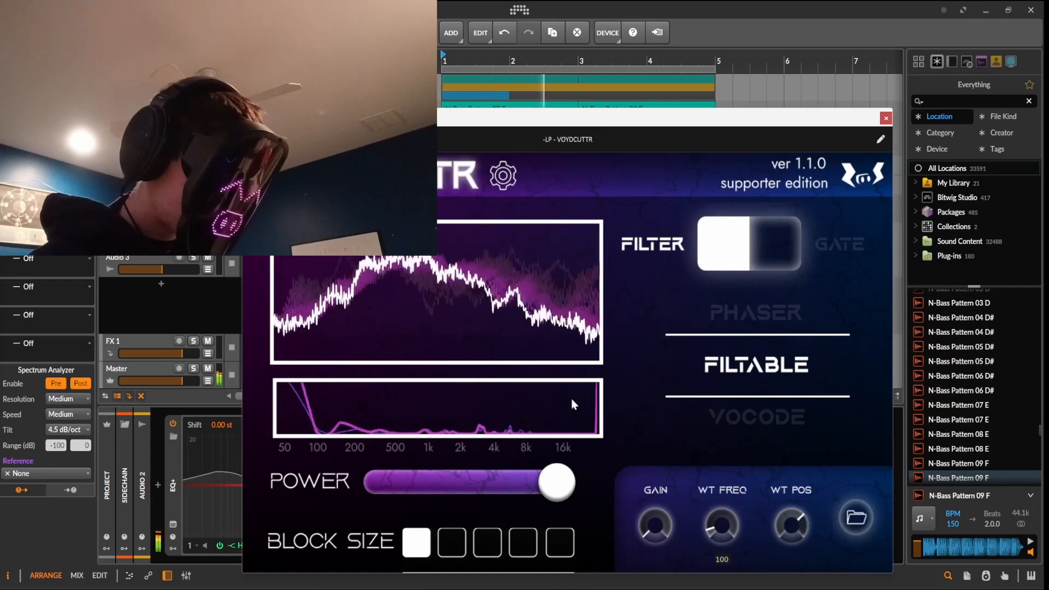
pyautogui.click(519, 190)
pyautogui.click(586, 473)
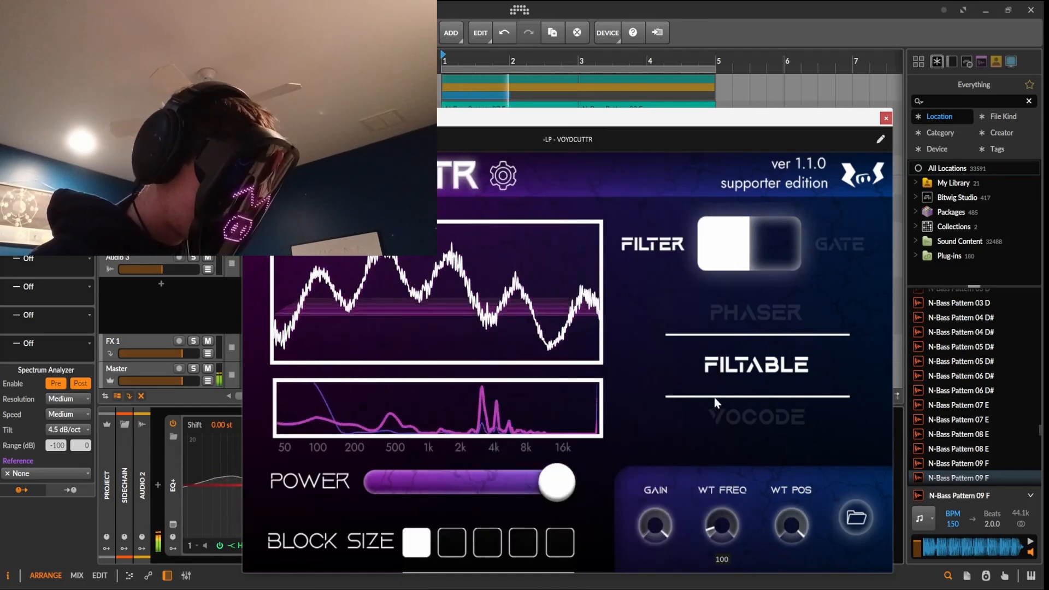
pyautogui.click(485, 538)
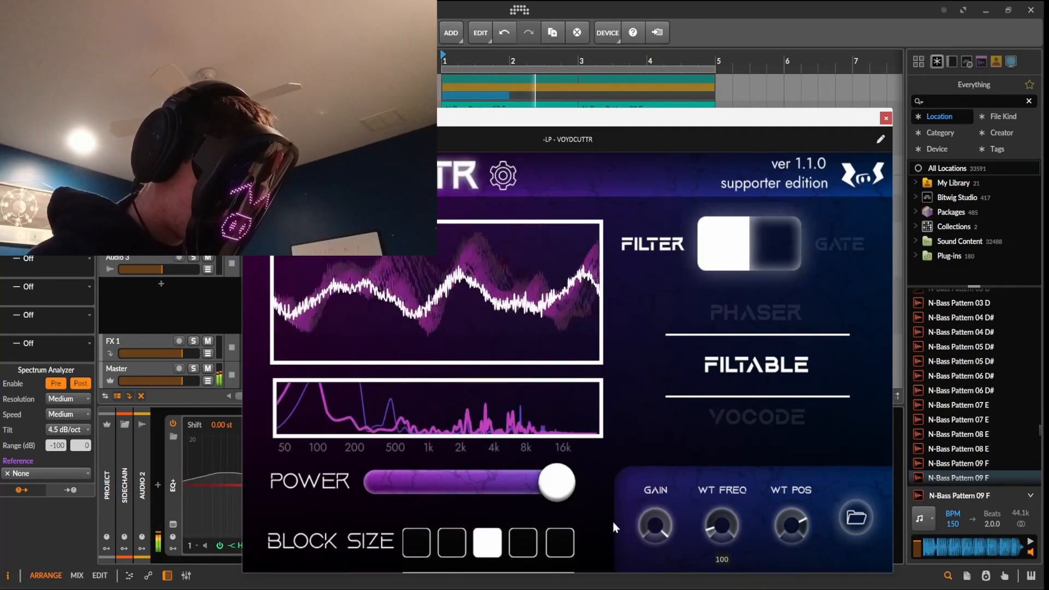
pyautogui.click(451, 542)
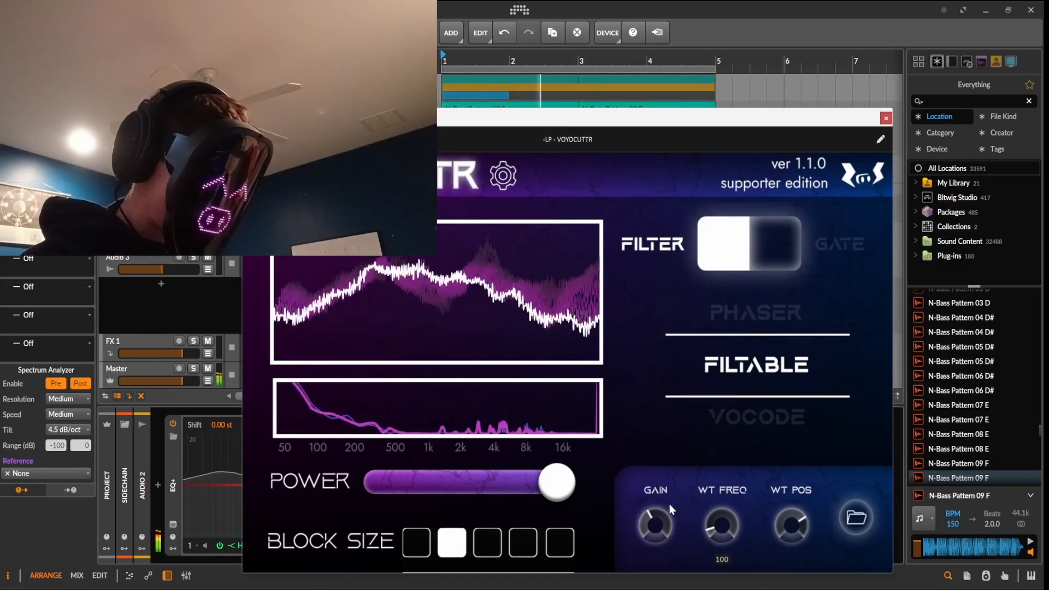
# Switch VOYDCUTTR to Gate mode with Phaser and raise Movement to its centre position
pyautogui.click(766, 247)
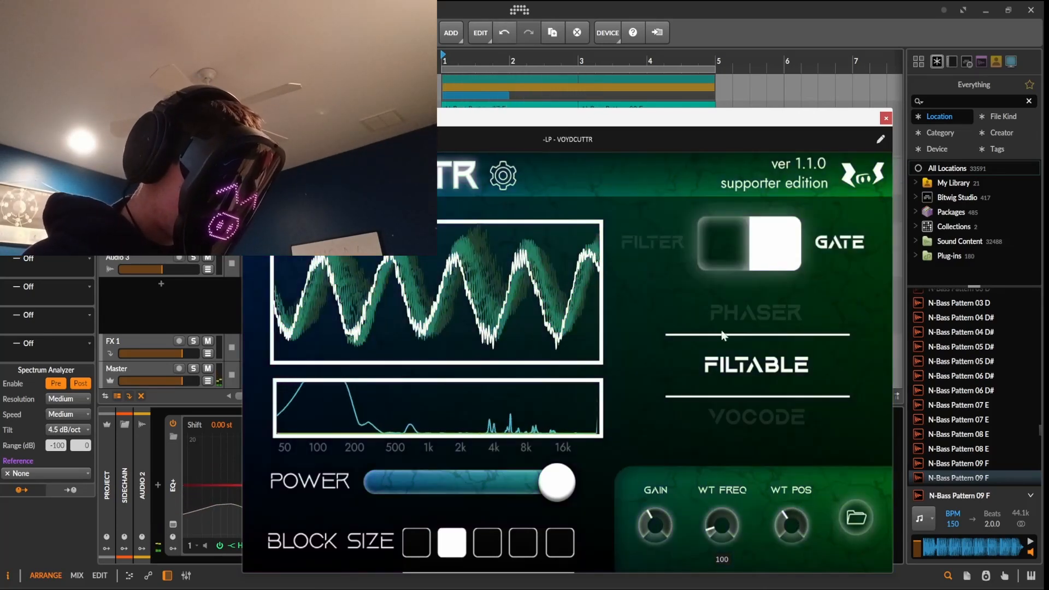
pyautogui.click(743, 324)
pyautogui.click(855, 547)
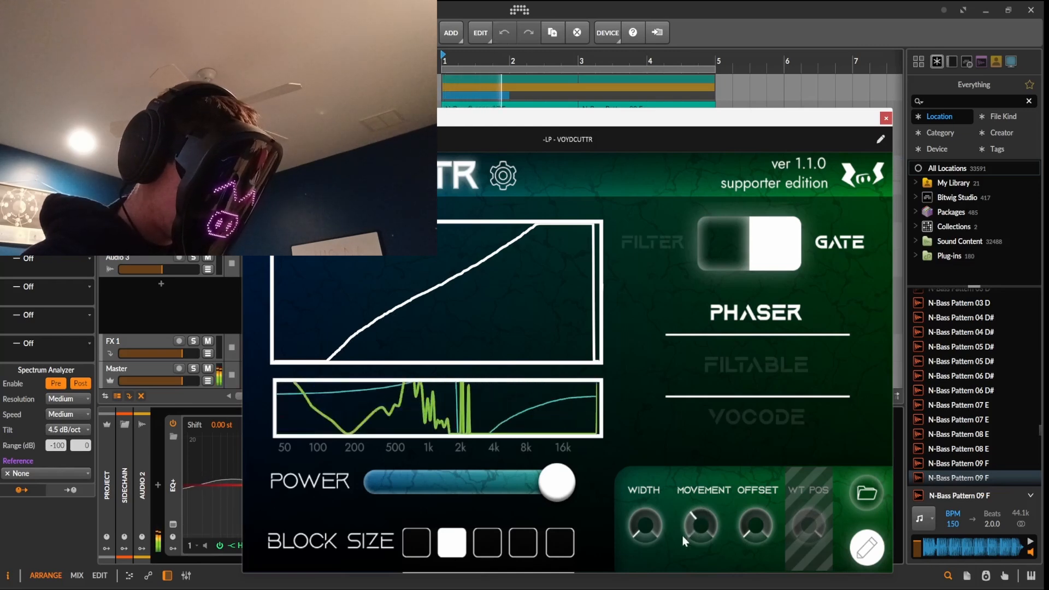
pyautogui.moveTo(690, 516); pyautogui.dragTo(701, 519)
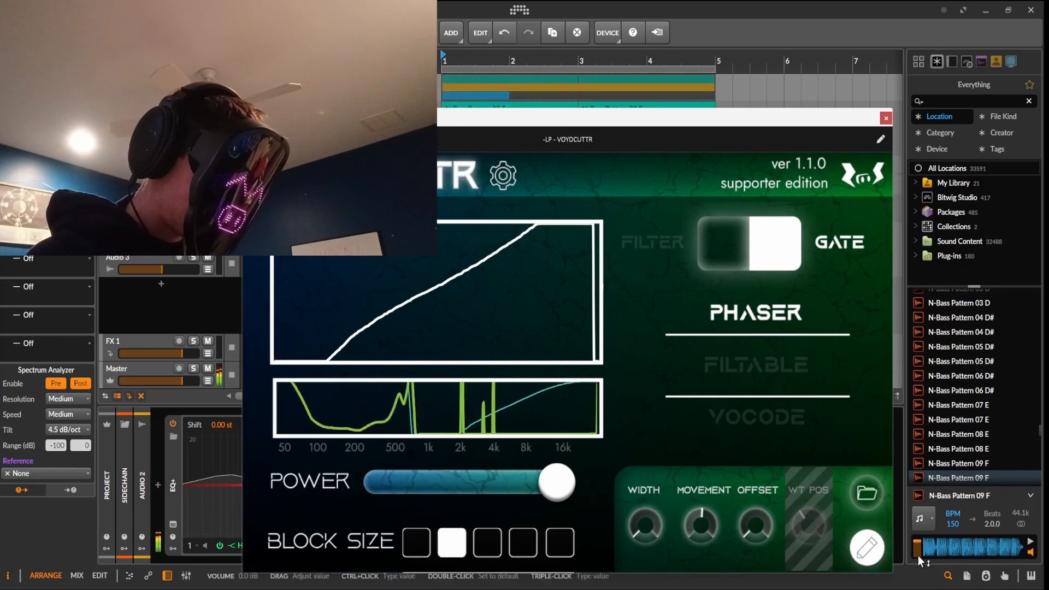
pyautogui.click(868, 547)
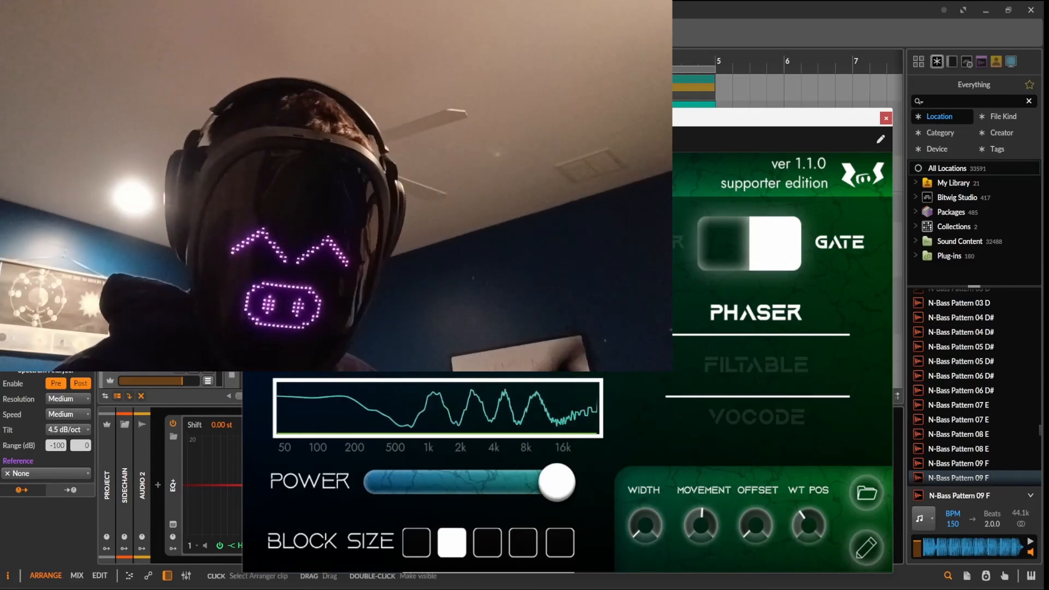
# Try the Multiply filter type, revert to Clip, then draw a new gently rising waveform curve
pyautogui.click(502, 175)
pyautogui.click(508, 397)
pyautogui.click(623, 398)
pyautogui.click(578, 467)
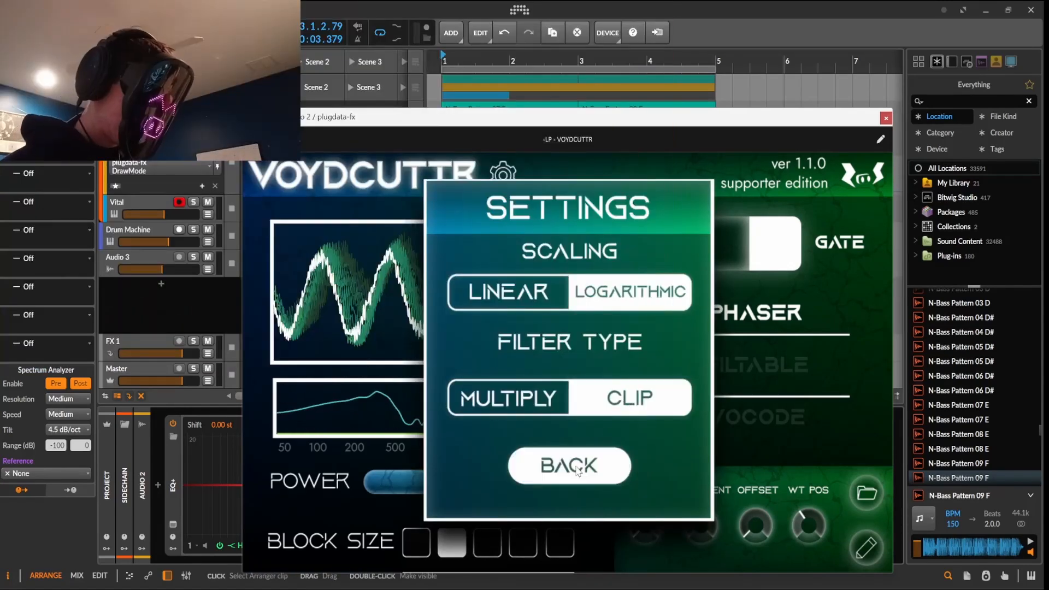
pyautogui.click(866, 547)
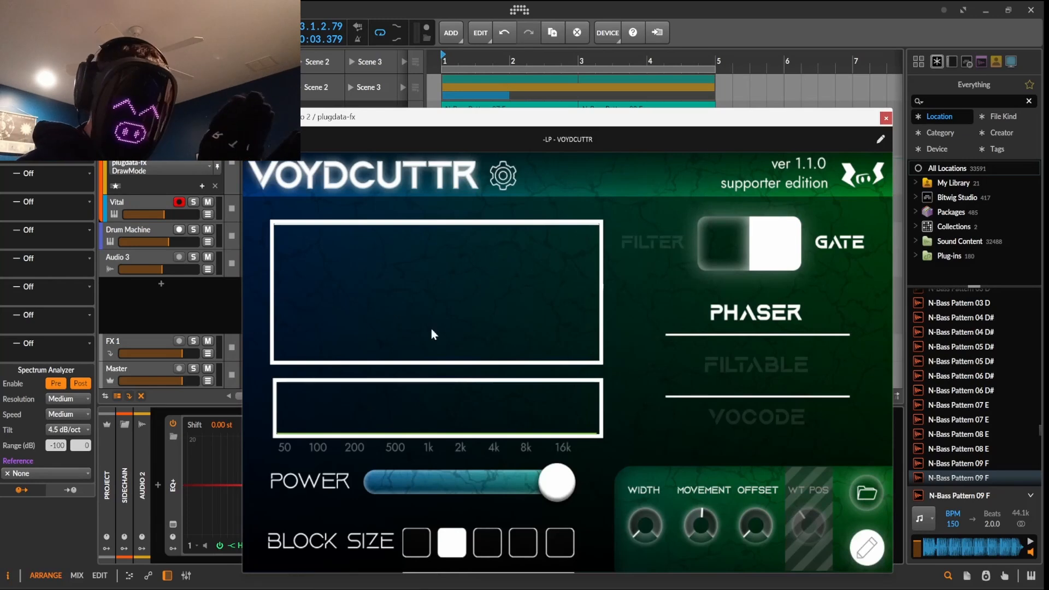
pyautogui.moveTo(276, 313); pyautogui.dragTo(554, 293)
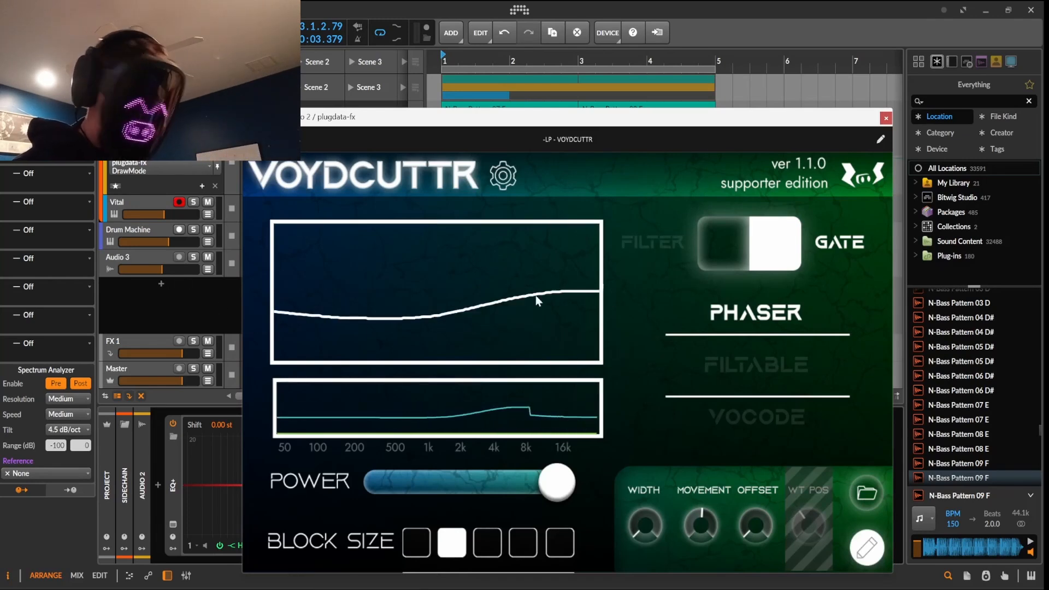